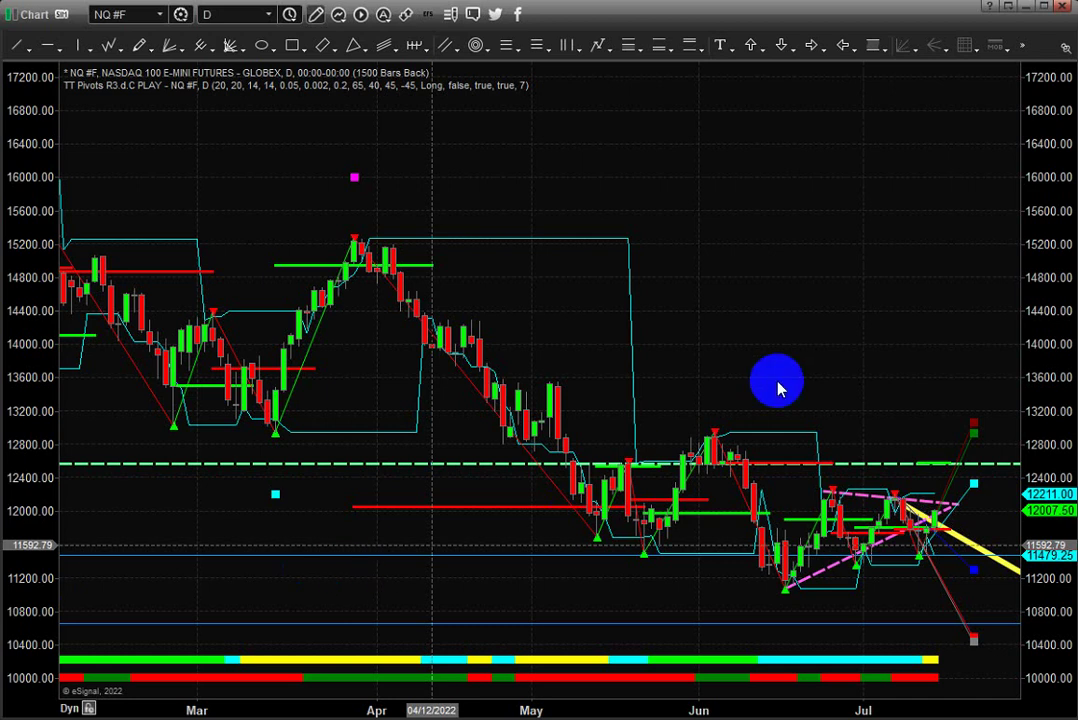
# Extend the rising dashed pink trend line so it meets the end of the falling dashed trend line at about 12,070
pyautogui.moveTo(752, 343); pyautogui.dragTo(760, 308)
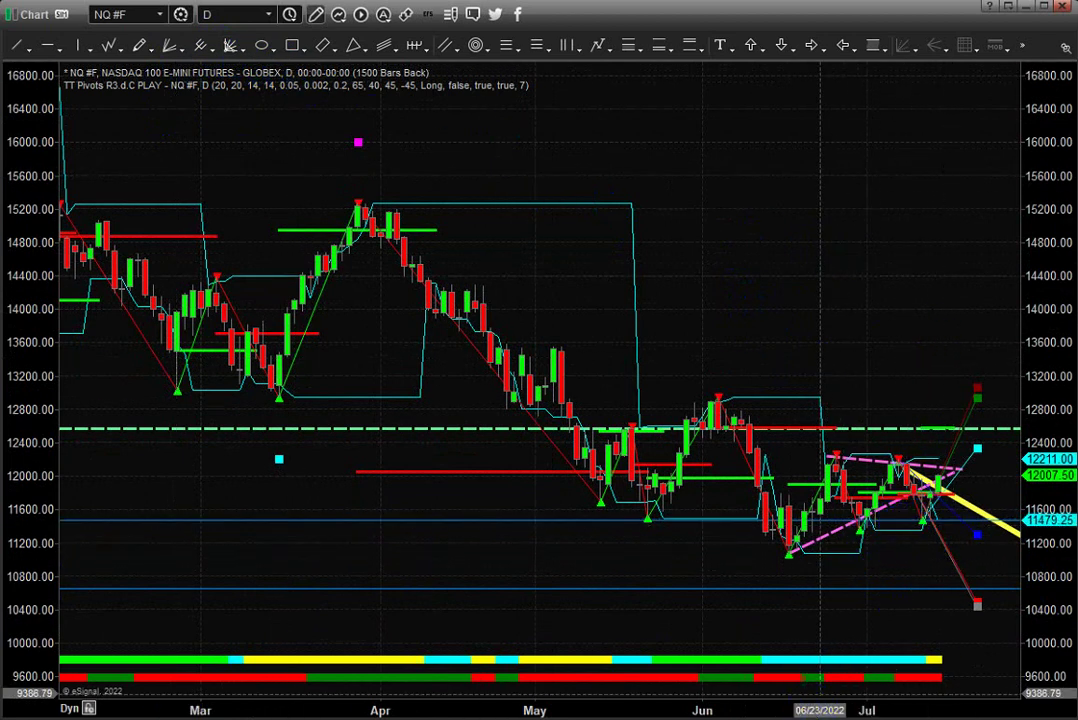
pyautogui.scroll(3, 819, 710)
pyautogui.click(825, 607)
pyautogui.moveTo(1031, 470); pyautogui.dragTo(1042, 361)
pyautogui.moveTo(729, 424); pyautogui.dragTo(684, 124)
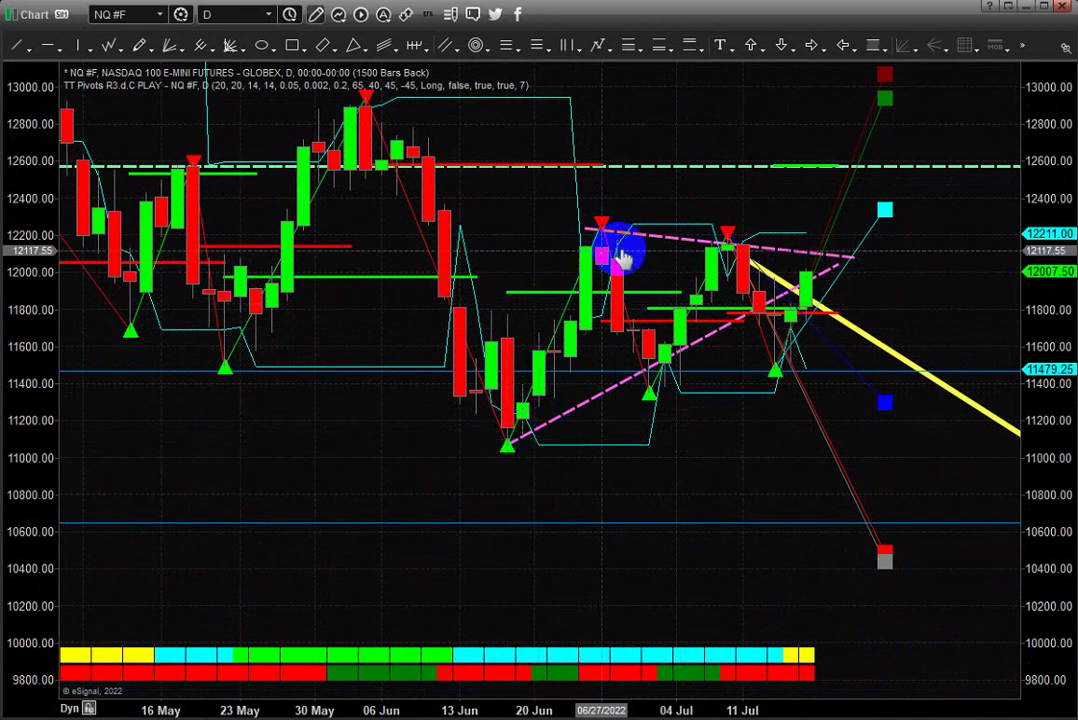
pyautogui.click(602, 394)
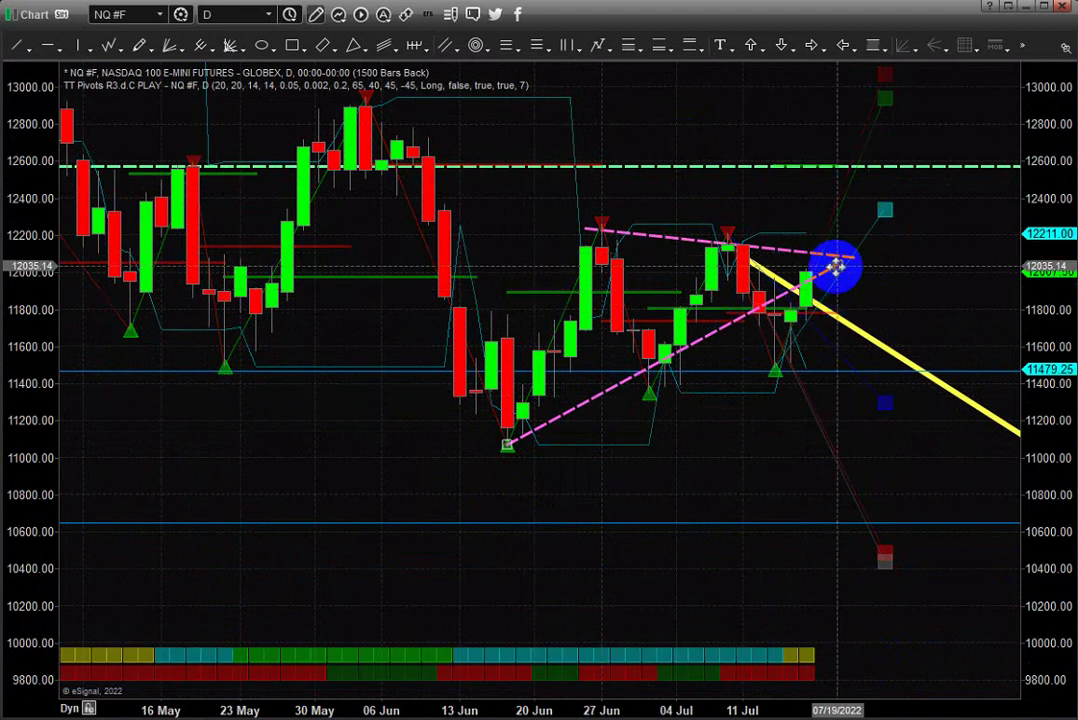
pyautogui.moveTo(851, 257); pyautogui.dragTo(851, 259)
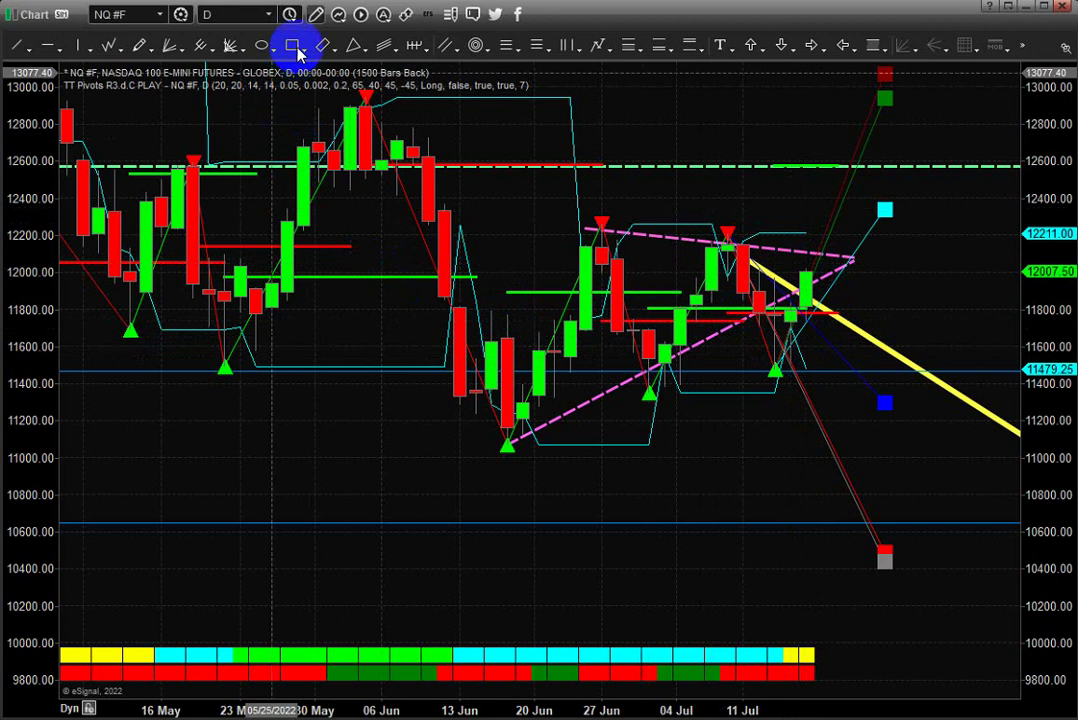
# Draw a rectangle from 05/13/2022 to 08/02/2022 between about 11,800 and 11,987, and make its border and fill green
pyautogui.click(295, 46)
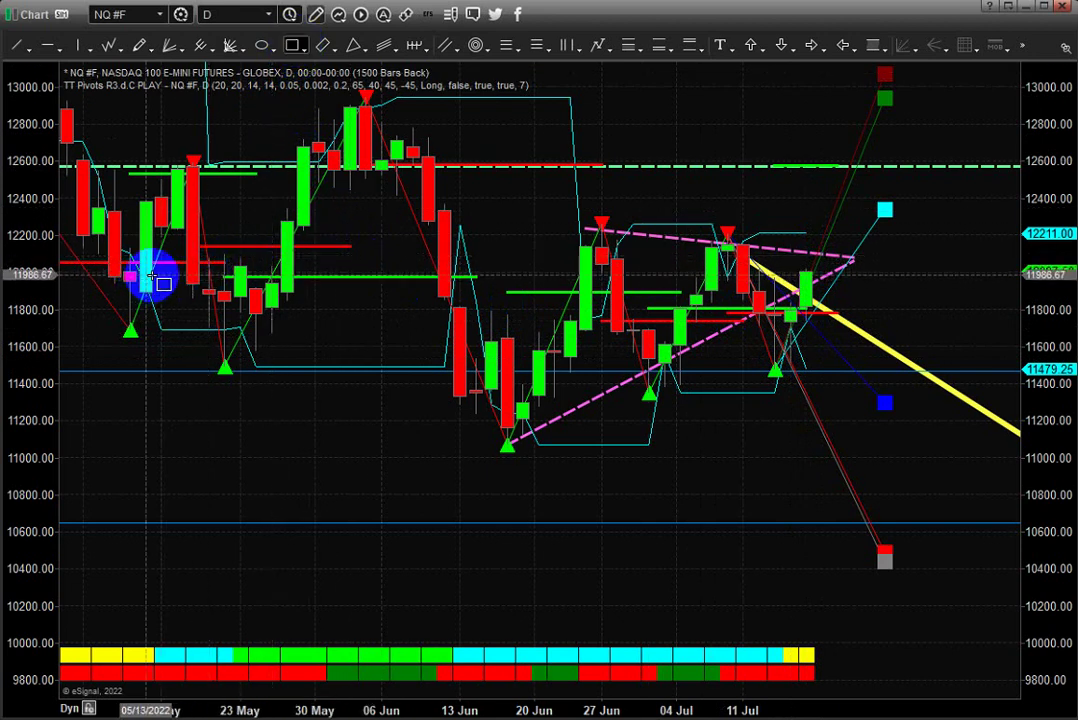
pyautogui.moveTo(150, 276)
pyautogui.mouseDown()
pyautogui.moveTo(924, 342)
pyautogui.moveTo(924, 303)
pyautogui.moveTo(958, 296)
pyautogui.moveTo(993, 316)
pyautogui.moveTo(975, 308)
pyautogui.mouseUp()
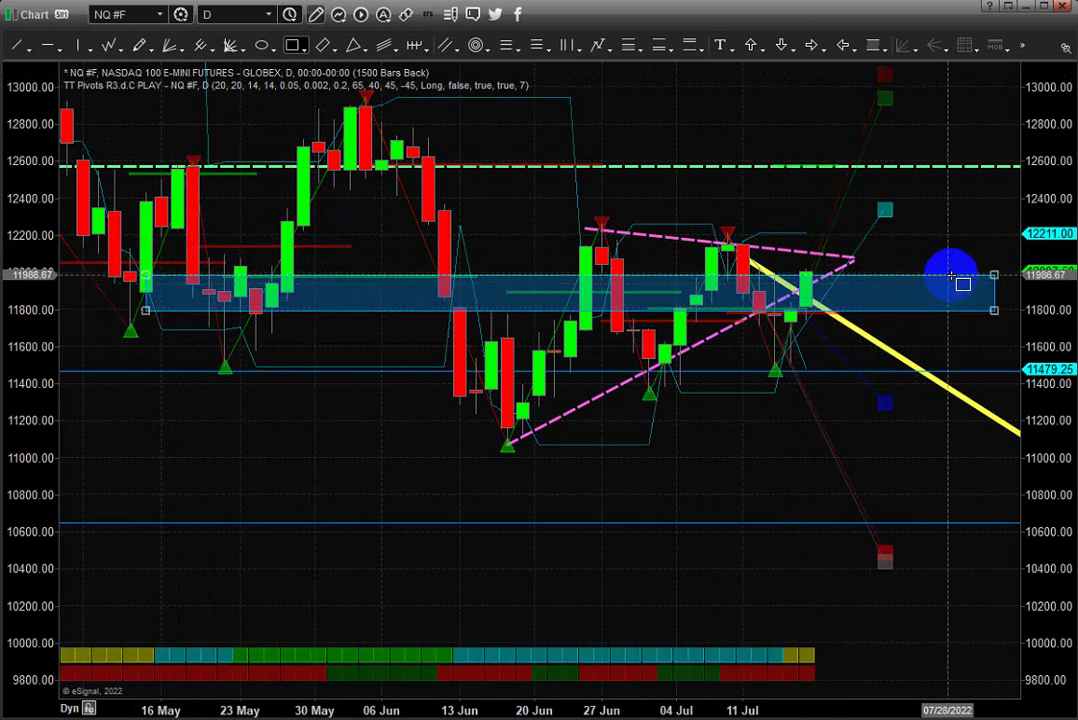
pyautogui.rightClick(960, 287)
pyautogui.click(988, 292)
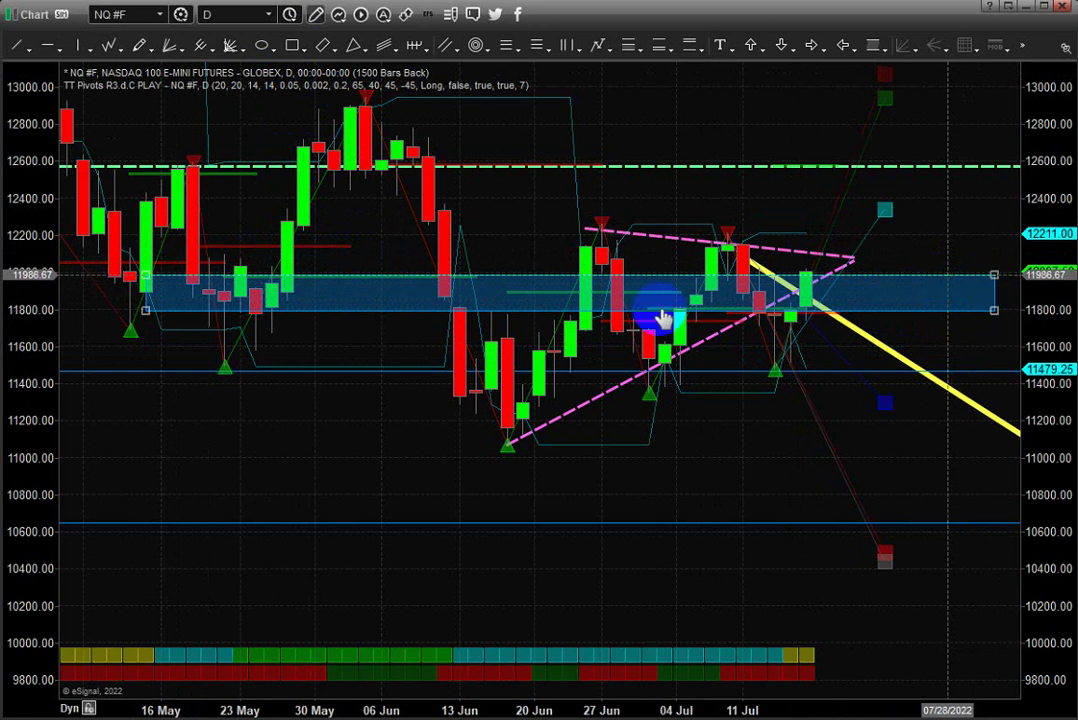
pyautogui.click(187, 167)
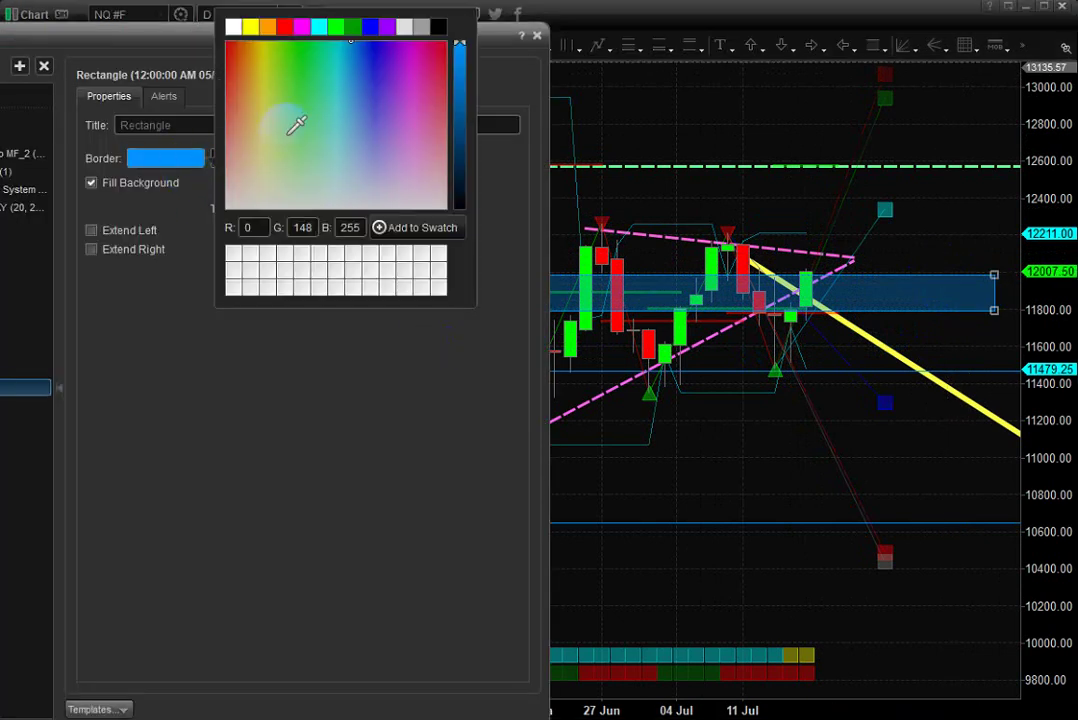
pyautogui.click(313, 144)
pyautogui.click(240, 335)
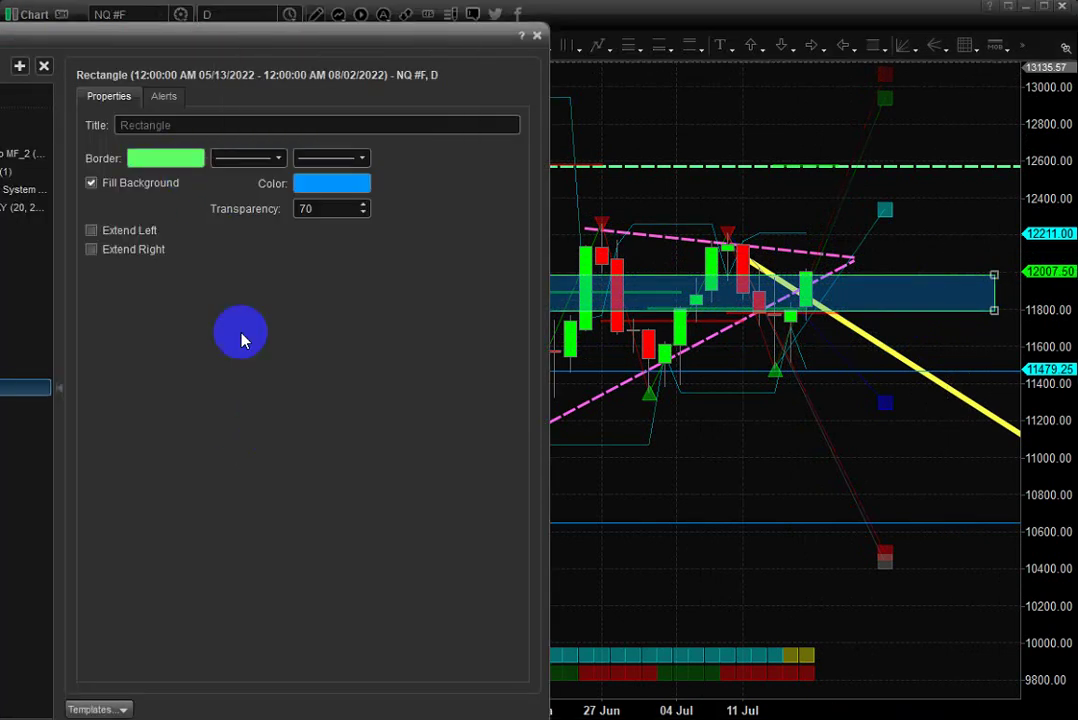
pyautogui.click(333, 185)
pyautogui.click(470, 175)
pyautogui.click(423, 496)
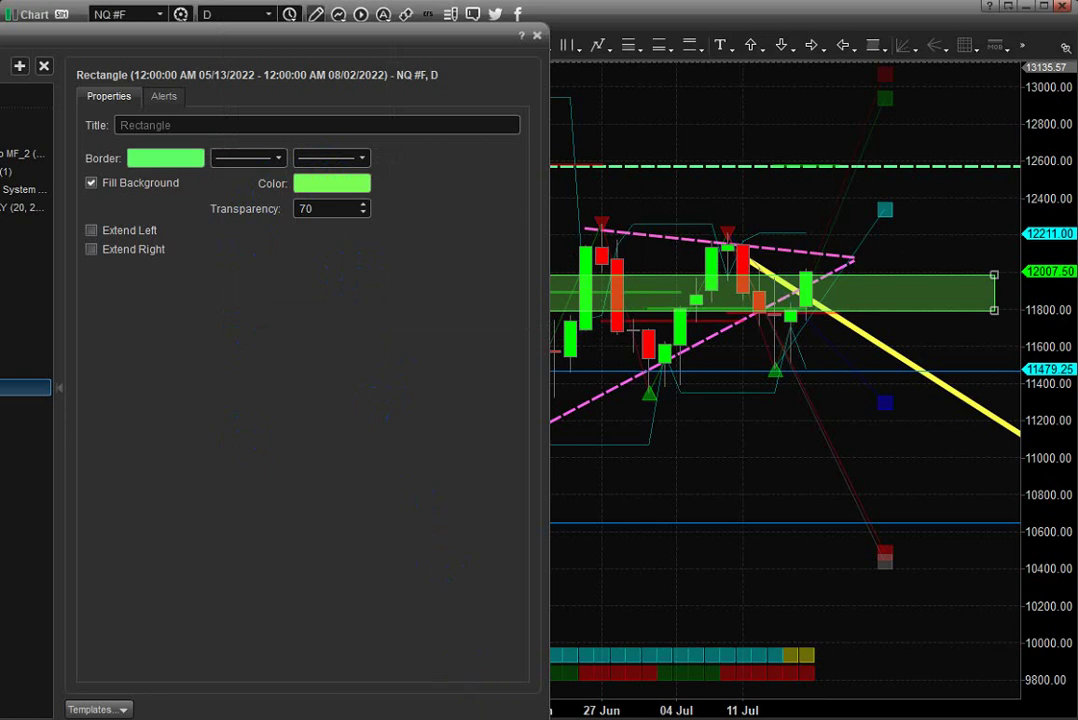
pyautogui.press('Escape')
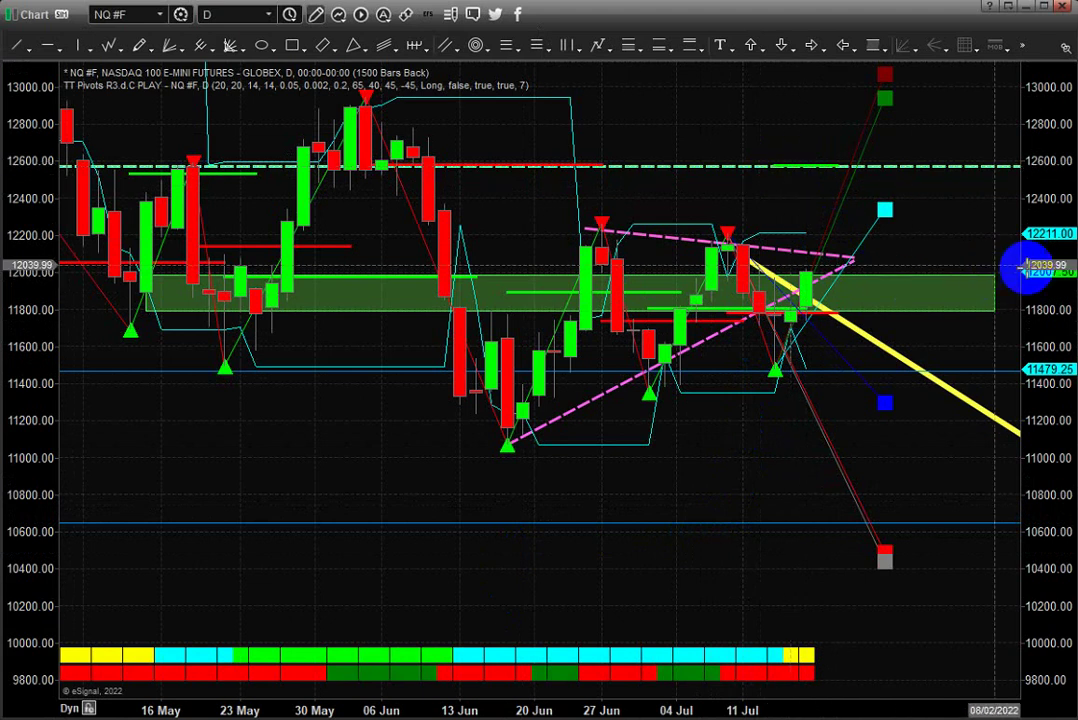
# Examine the daily price history back to November 2021, and compare it with the green zone and the recent July bars
pyautogui.moveTo(1066, 272); pyautogui.dragTo(1060, 427)
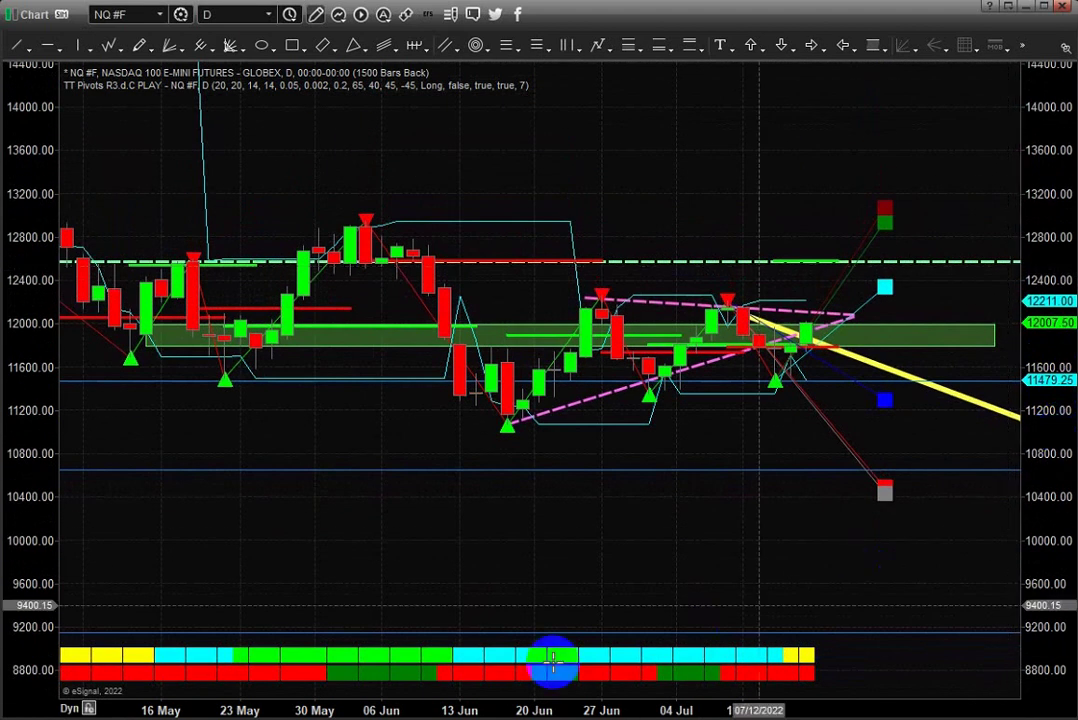
pyautogui.moveTo(330, 705); pyautogui.dragTo(679, 339)
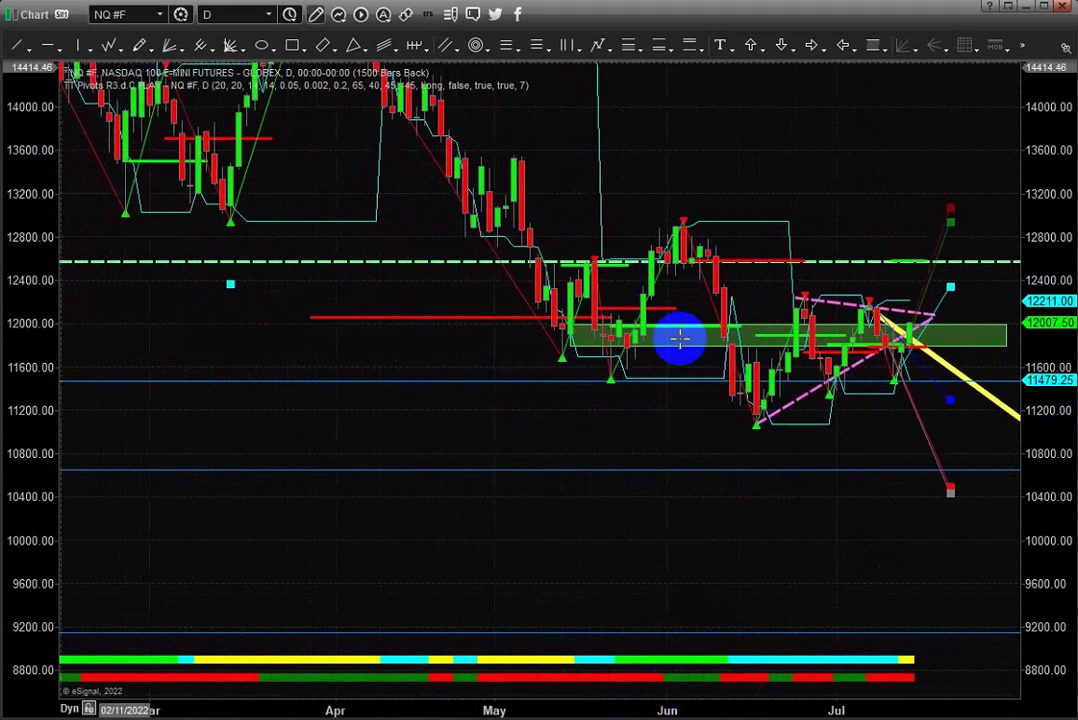
pyautogui.moveTo(794, 147); pyautogui.dragTo(777, 296)
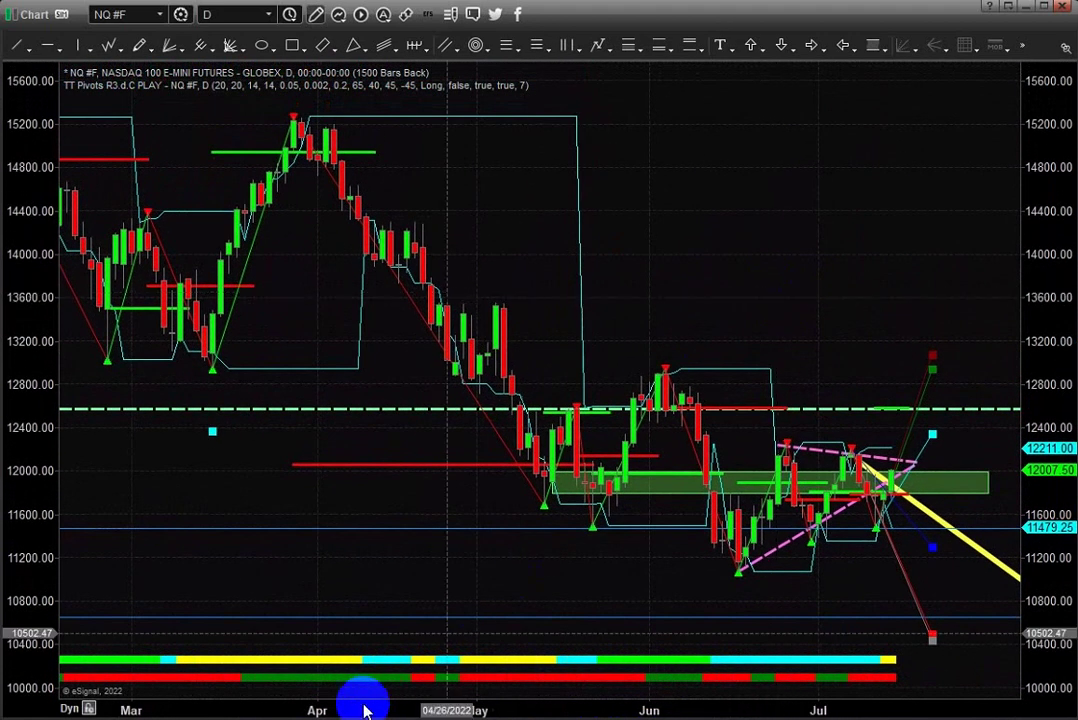
pyautogui.moveTo(464, 700); pyautogui.dragTo(680, 681)
pyautogui.moveTo(1049, 265); pyautogui.dragTo(1052, 365)
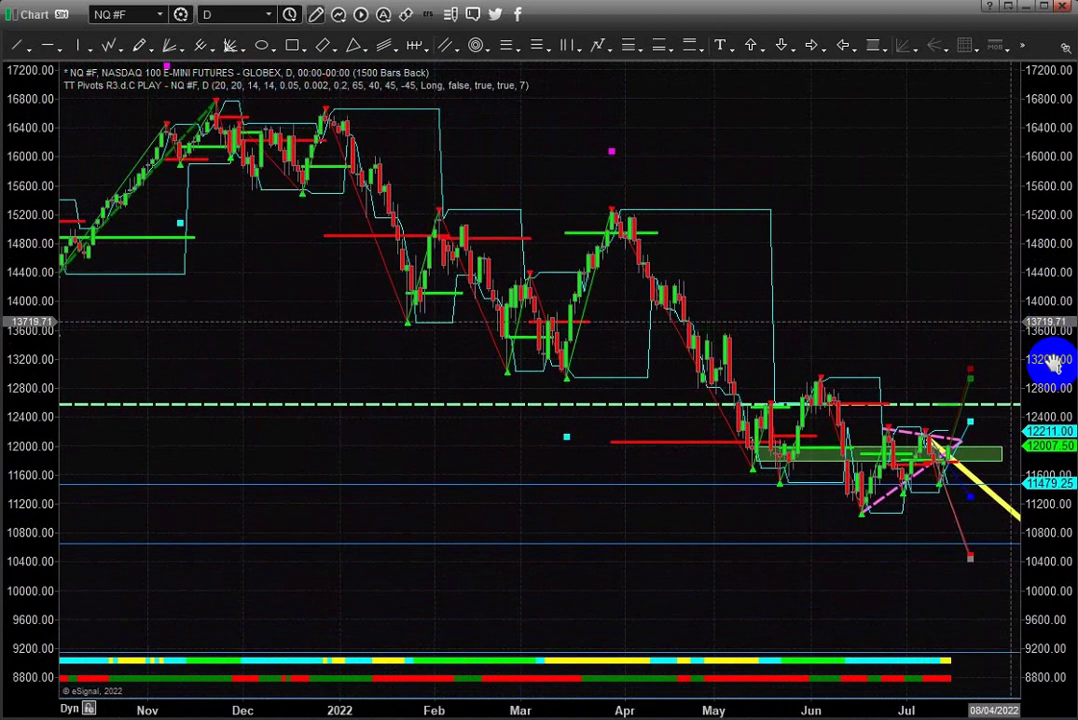
pyautogui.moveTo(910, 234); pyautogui.dragTo(853, 266)
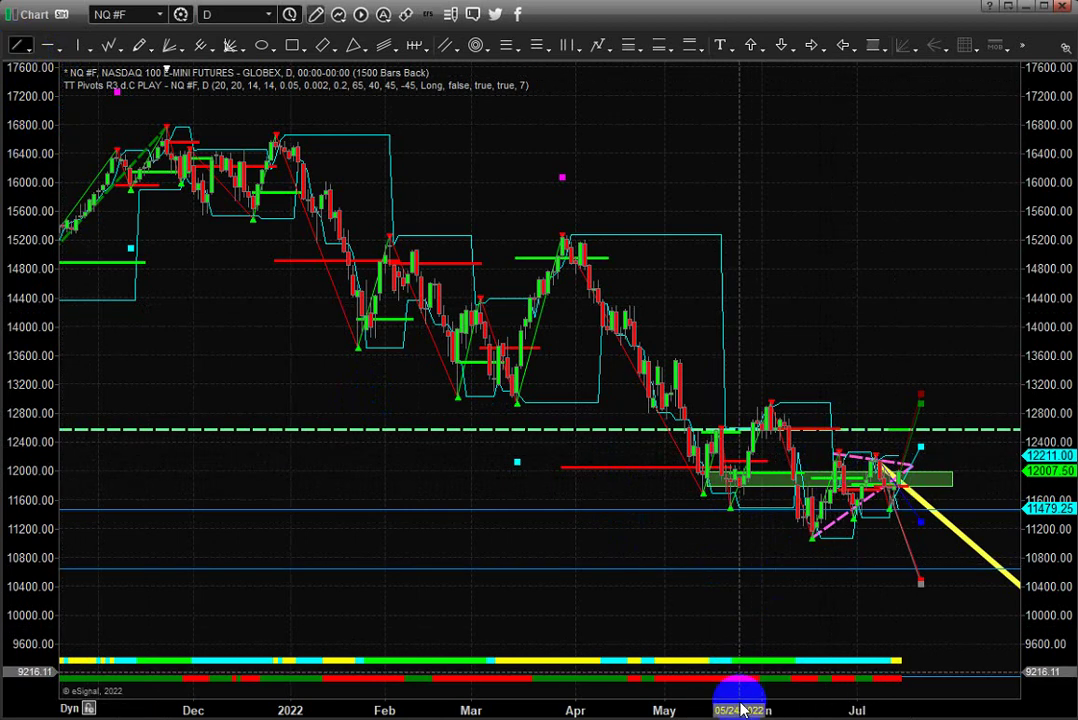
pyautogui.moveTo(740, 703); pyautogui.dragTo(495, 685)
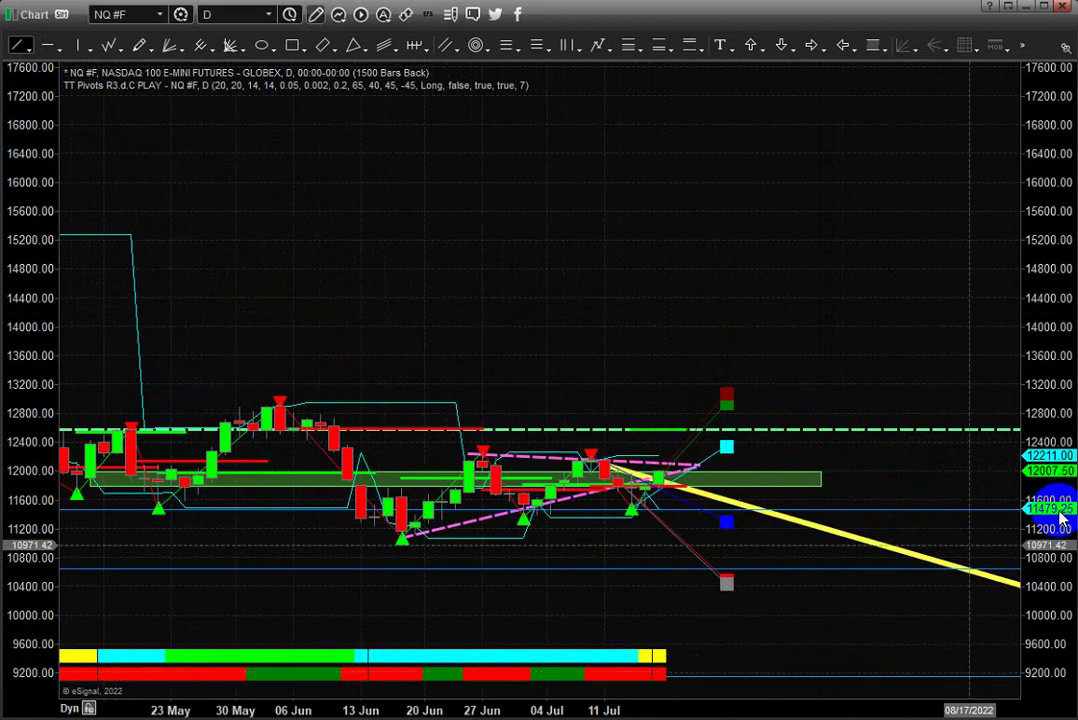
pyautogui.moveTo(1035, 415); pyautogui.dragTo(921, 351)
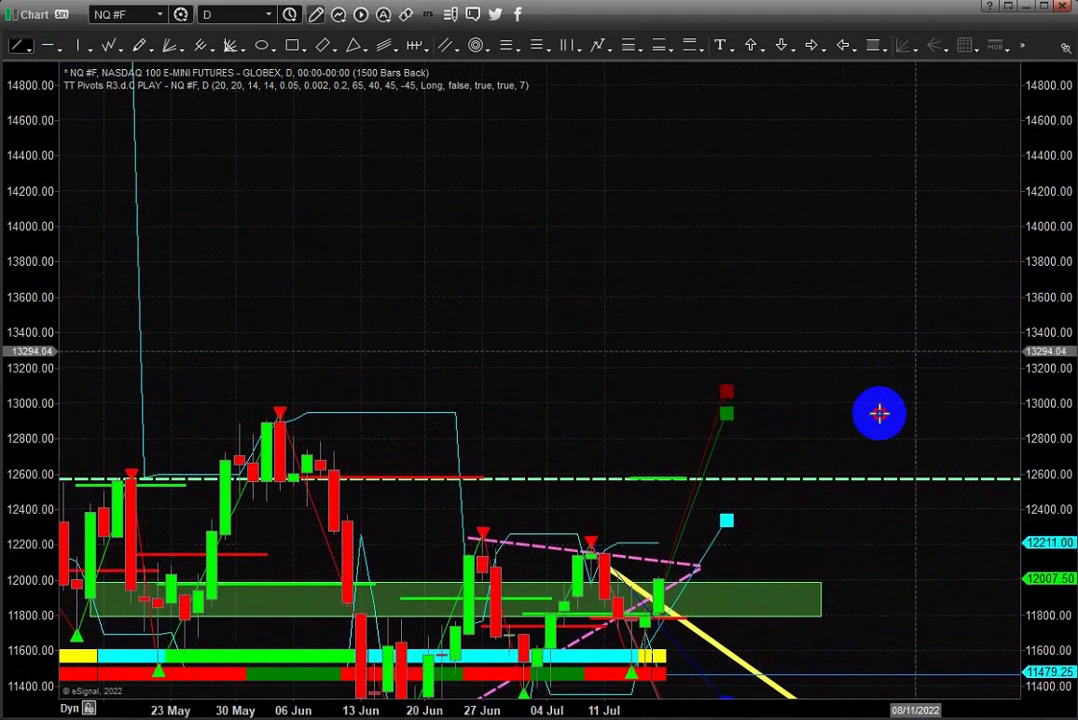
pyautogui.moveTo(903, 182); pyautogui.dragTo(902, 164)
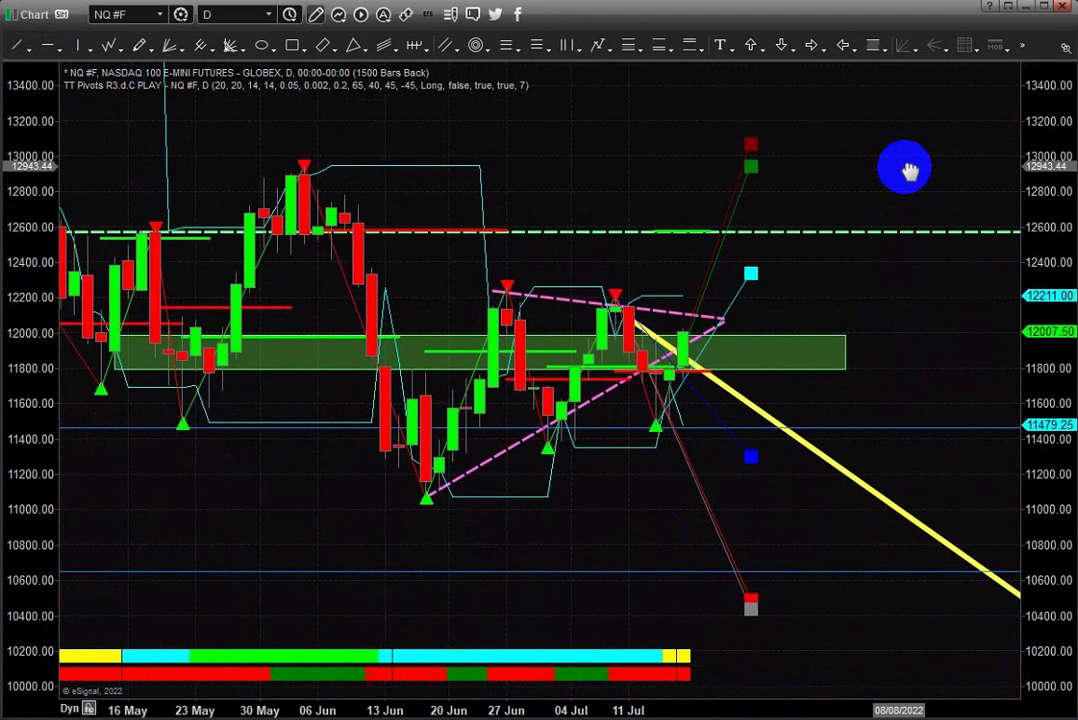
# Draw a trend line from the 06/27/2022 high at 12262.00 to 08/08/2022 at 12008.50, and restyle it as a thin orange line
pyautogui.click(18, 46)
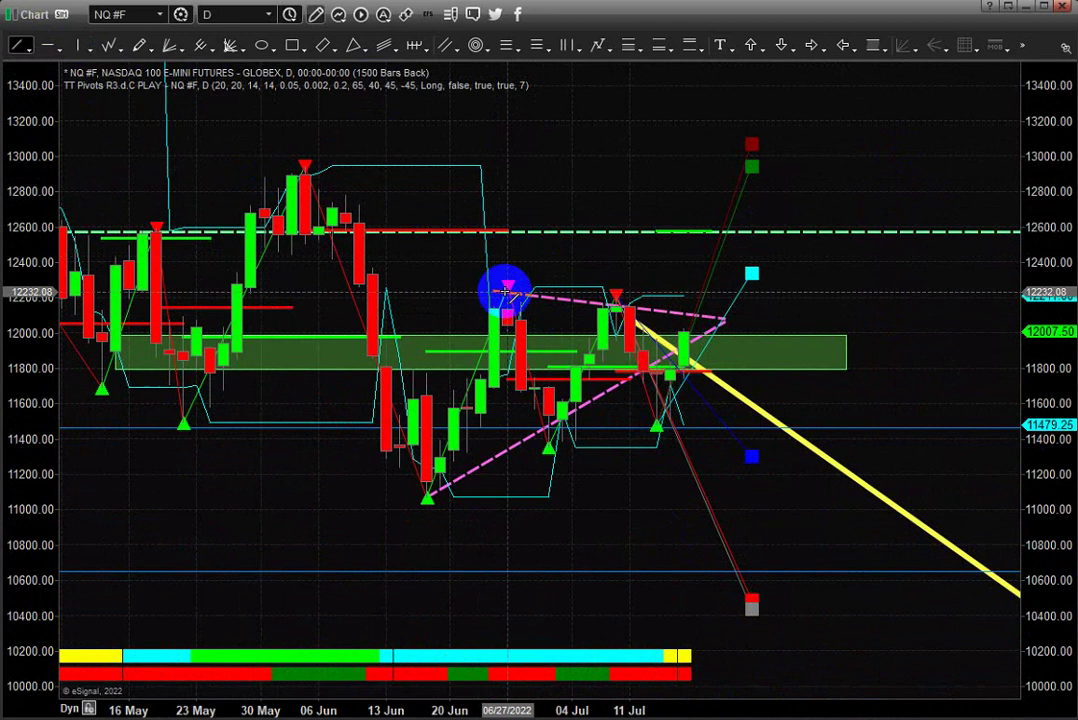
pyautogui.moveTo(579, 302)
pyautogui.mouseDown()
pyautogui.moveTo(775, 327)
pyautogui.moveTo(847, 351)
pyautogui.moveTo(930, 342)
pyautogui.moveTo(896, 331)
pyautogui.mouseUp()
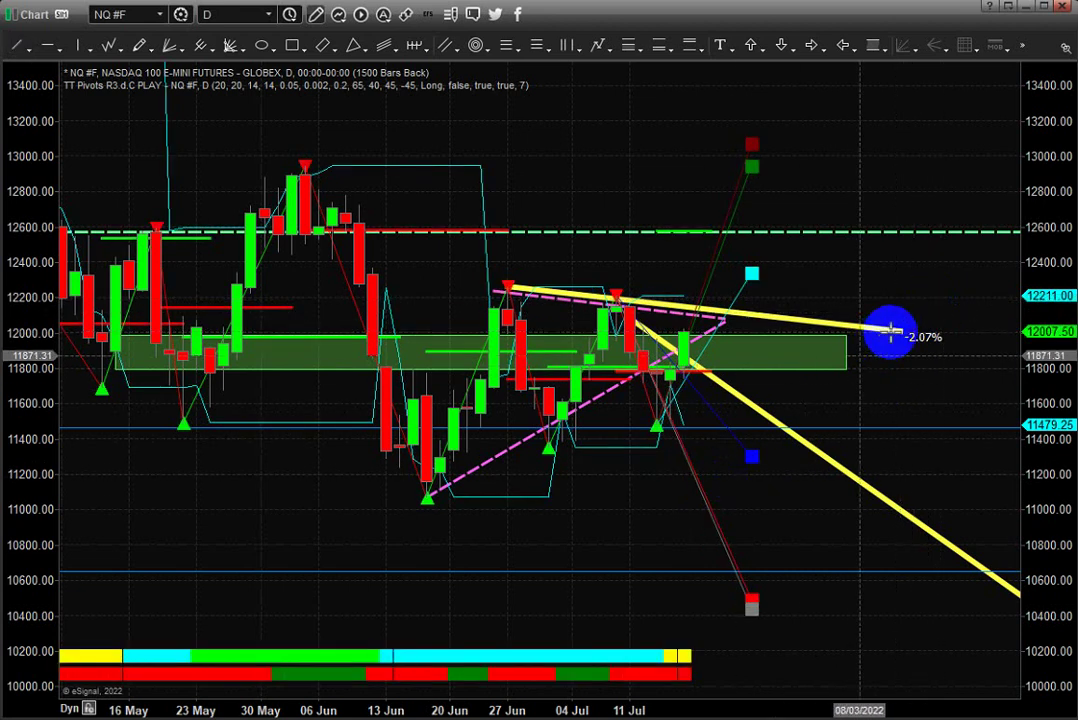
pyautogui.rightClick(882, 339)
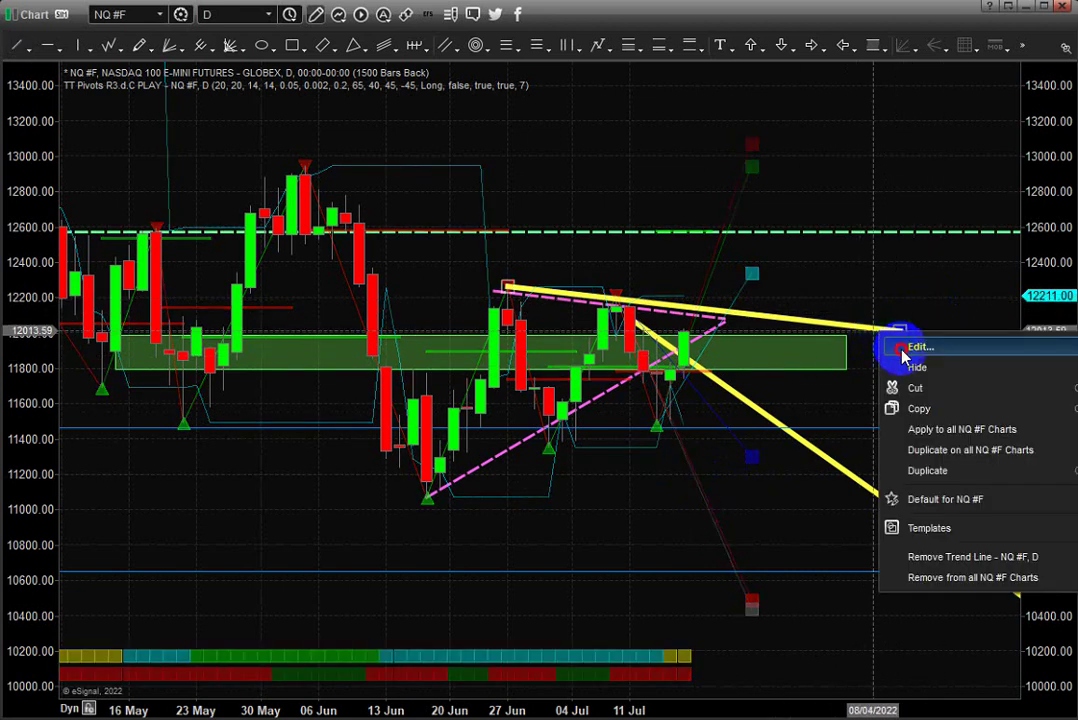
pyautogui.click(903, 356)
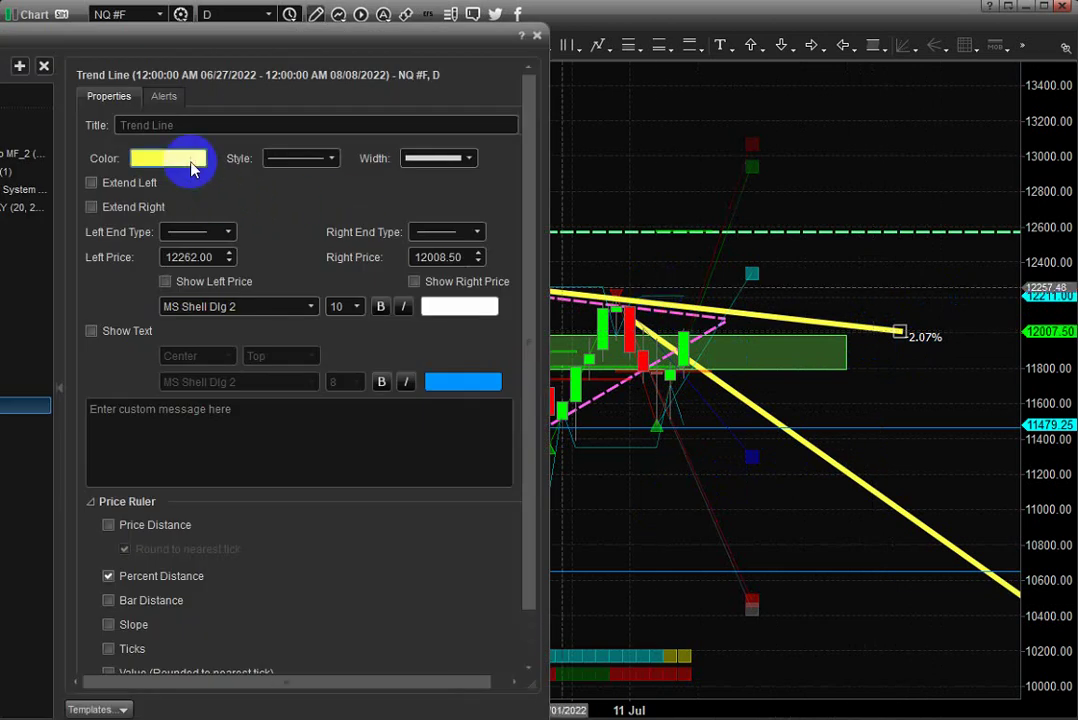
pyautogui.click(170, 158)
pyautogui.click(238, 76)
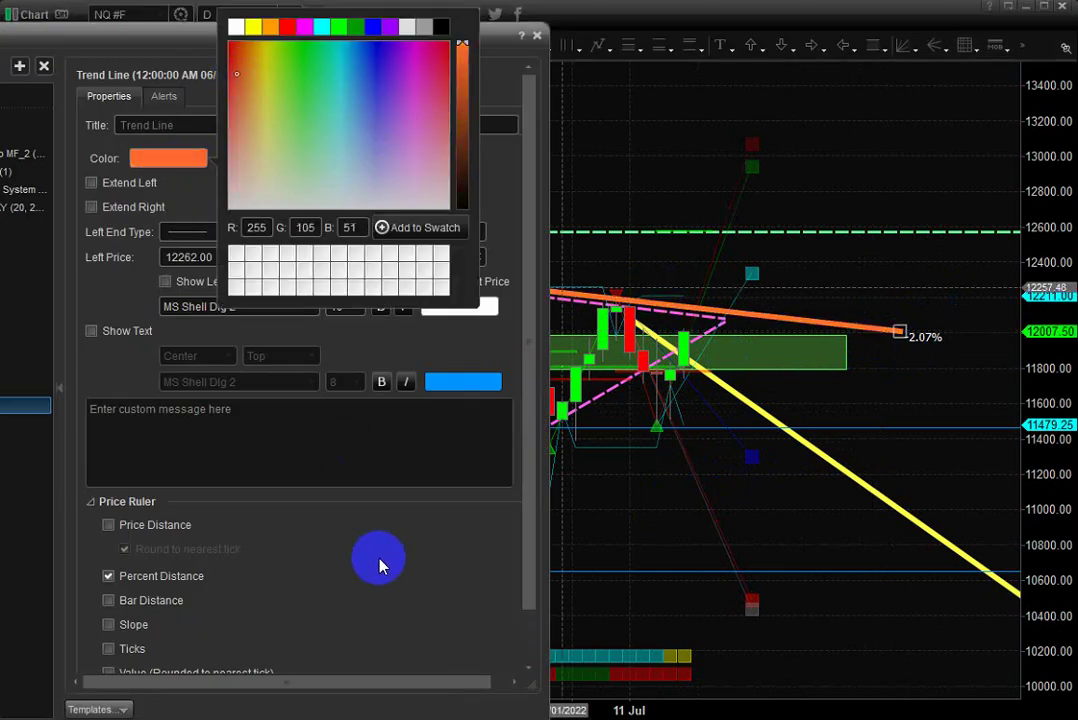
pyautogui.click(280, 562)
pyautogui.click(434, 174)
pyautogui.click(443, 209)
pyautogui.click(849, 142)
pyautogui.click(601, 404)
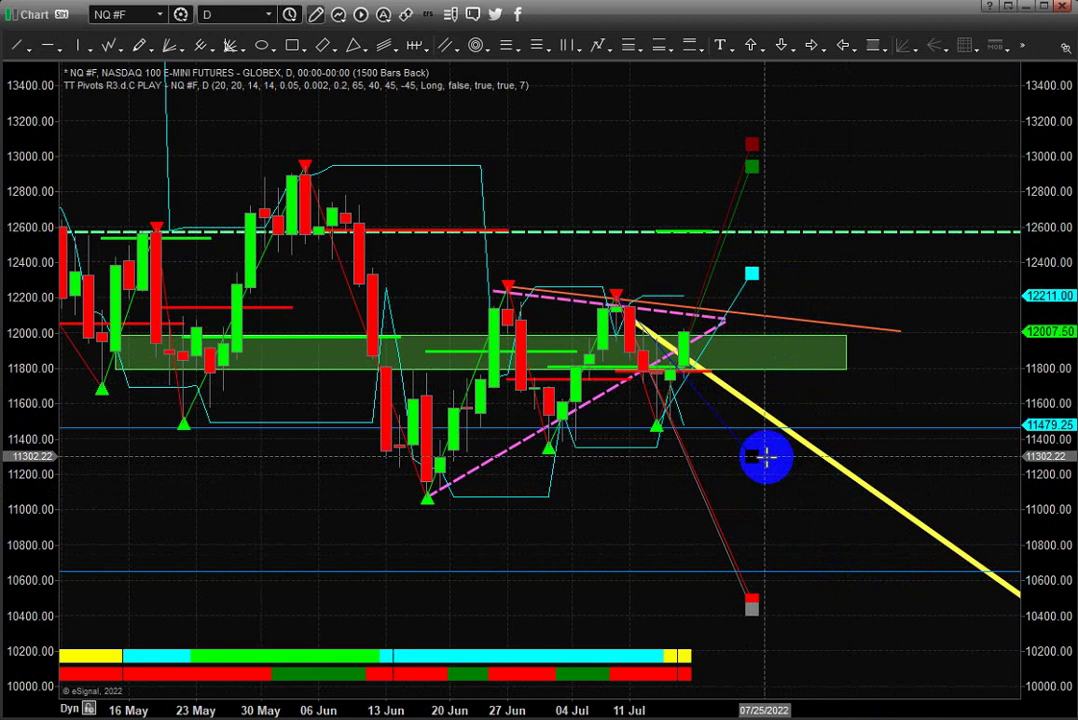
# Add horizontal lines at 11302.22, level with the blue projection marker, and at about 10,440, level with the grey marker
pyautogui.click(50, 47)
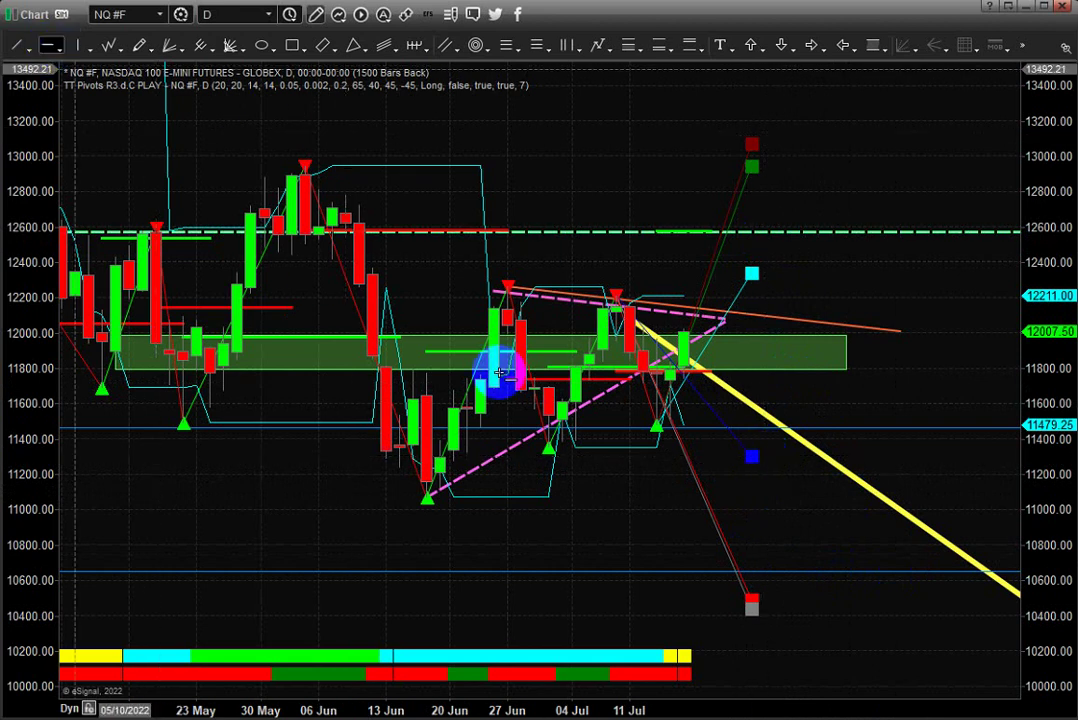
pyautogui.click(729, 456)
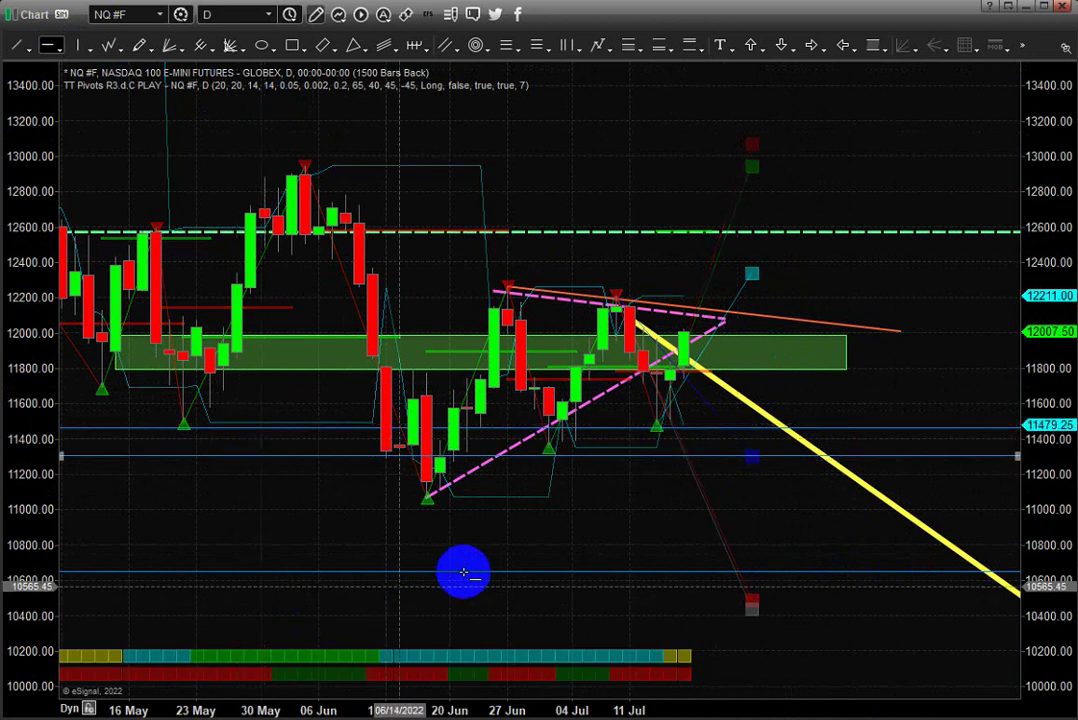
pyautogui.click(464, 572)
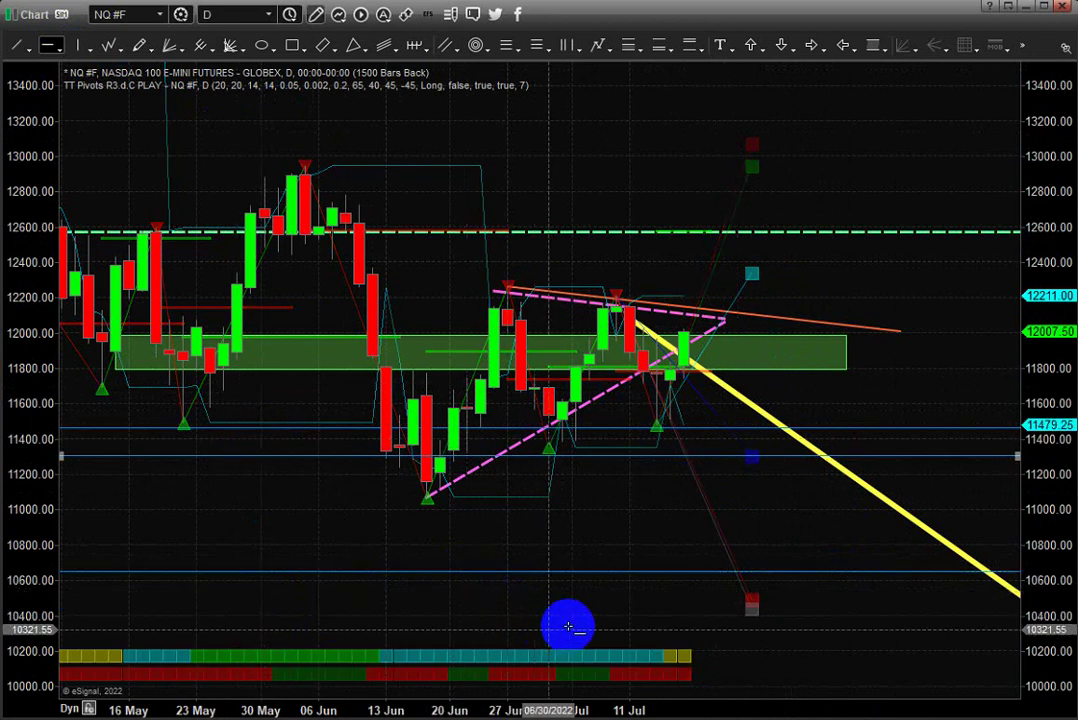
pyautogui.rightClick(618, 574)
# Move the existing horizontal line near 10,650 down to 10489.23 at the red projection marker and colour it red
pyautogui.click(592, 578)
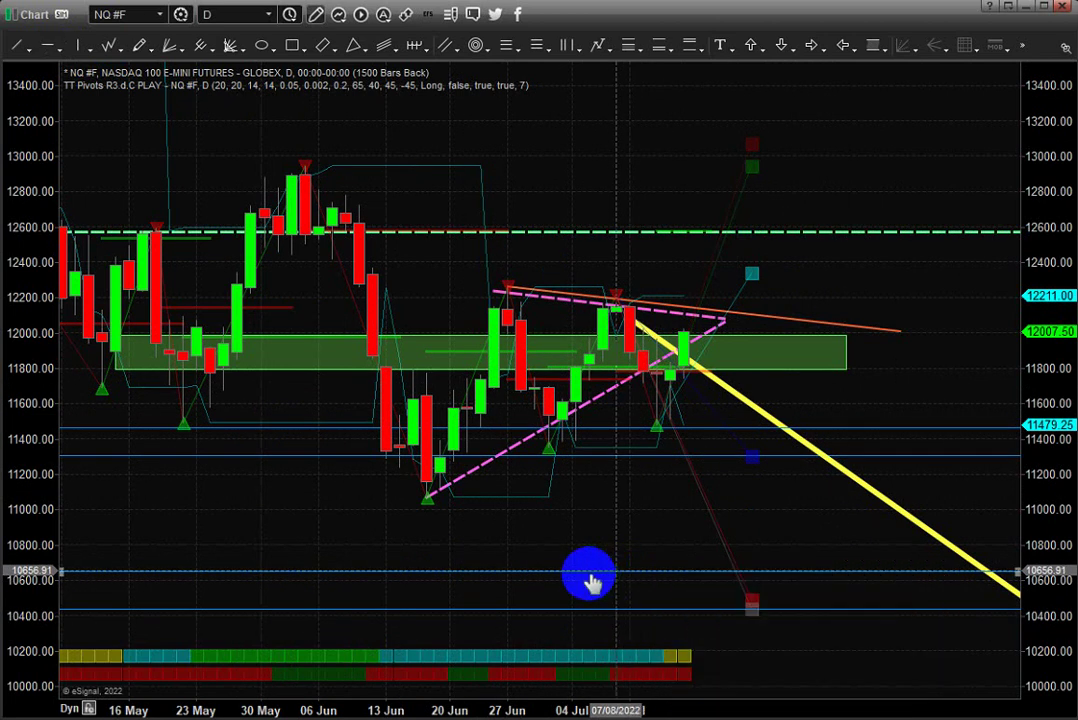
pyautogui.click(543, 595)
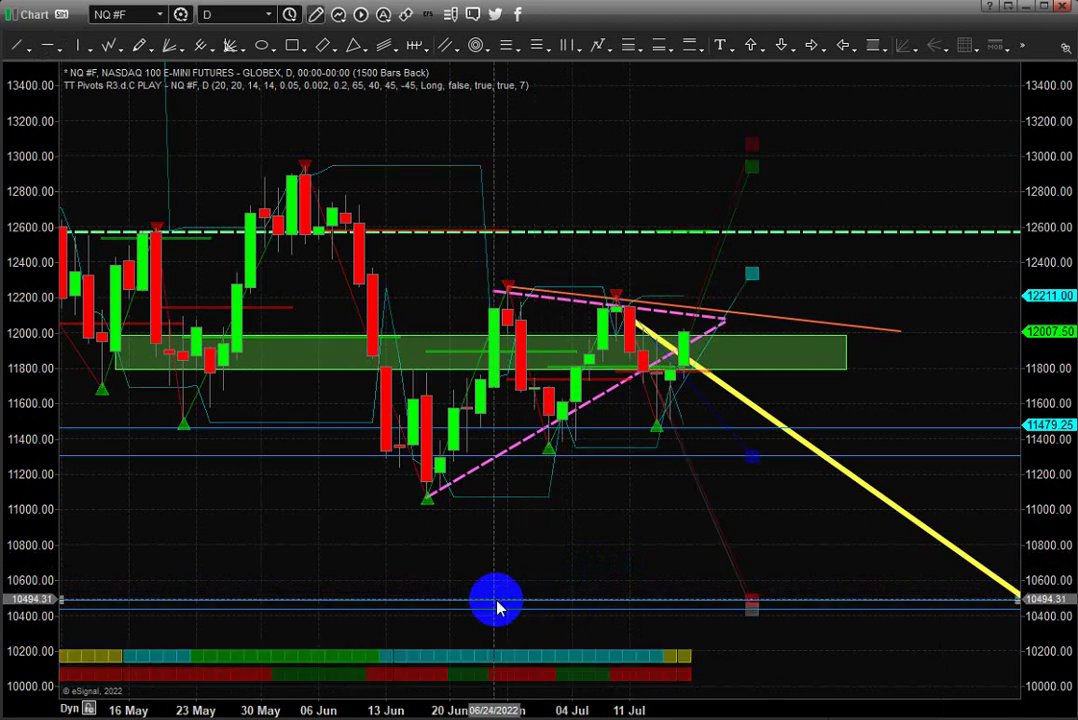
pyautogui.rightClick(498, 604)
pyautogui.click(545, 617)
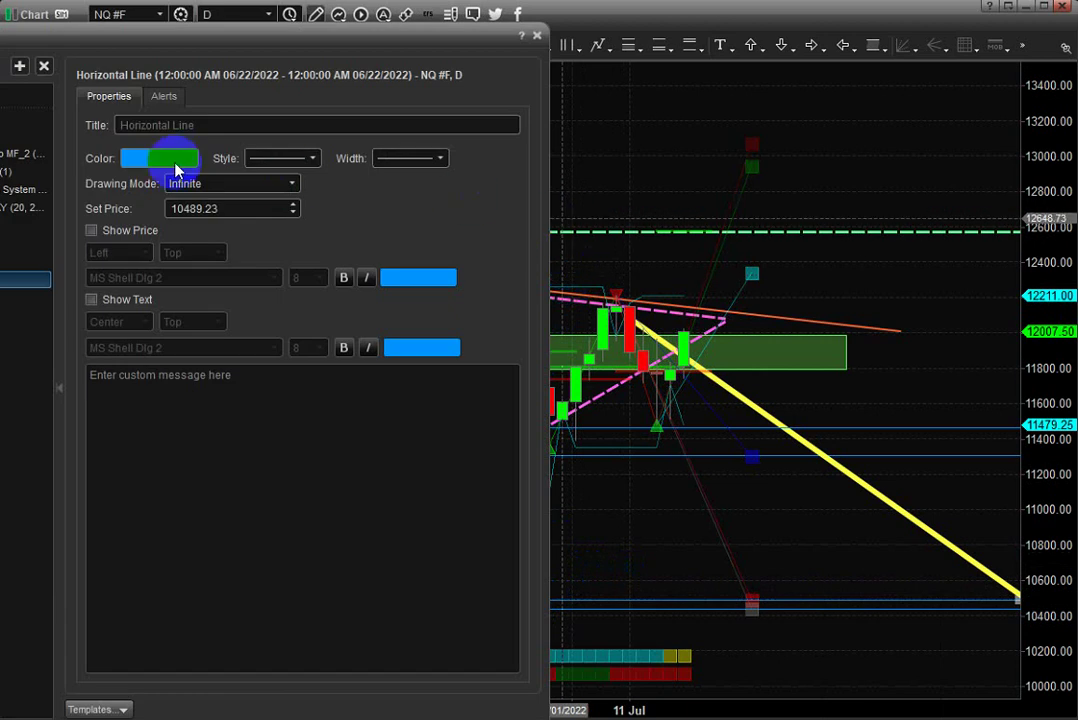
pyautogui.click(150, 158)
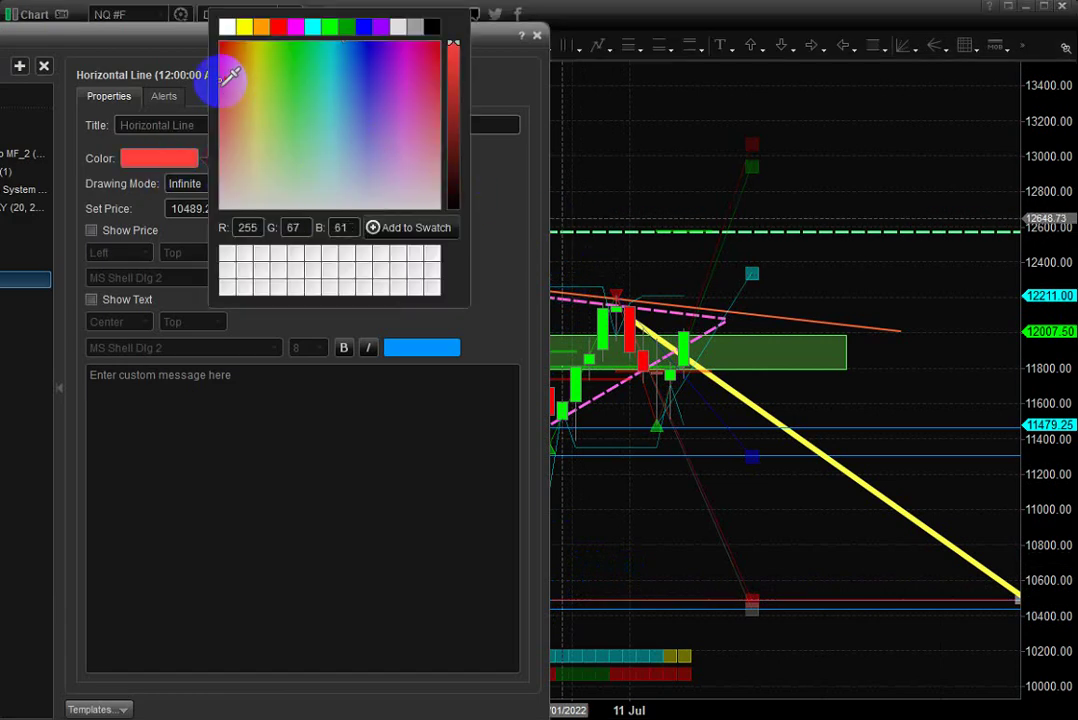
pyautogui.click(398, 548)
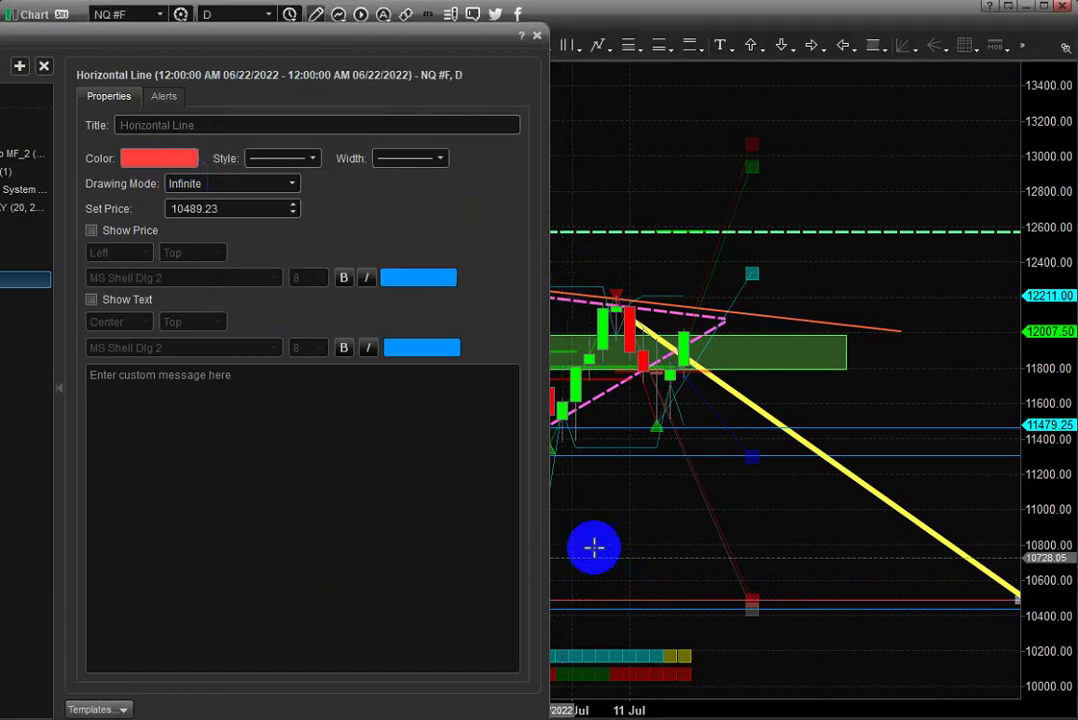
# Recolour the 11302.22 horizontal line at the blue projection marker to a different blue, RGB 58, 110, 255
pyautogui.click(732, 456)
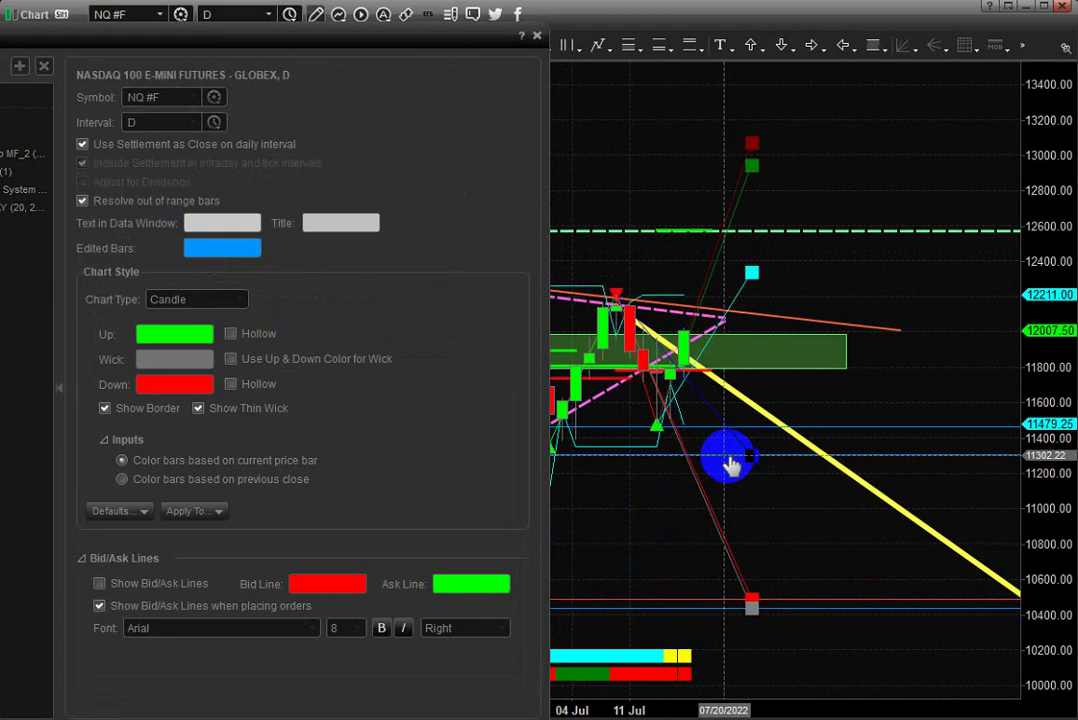
pyautogui.click(698, 458)
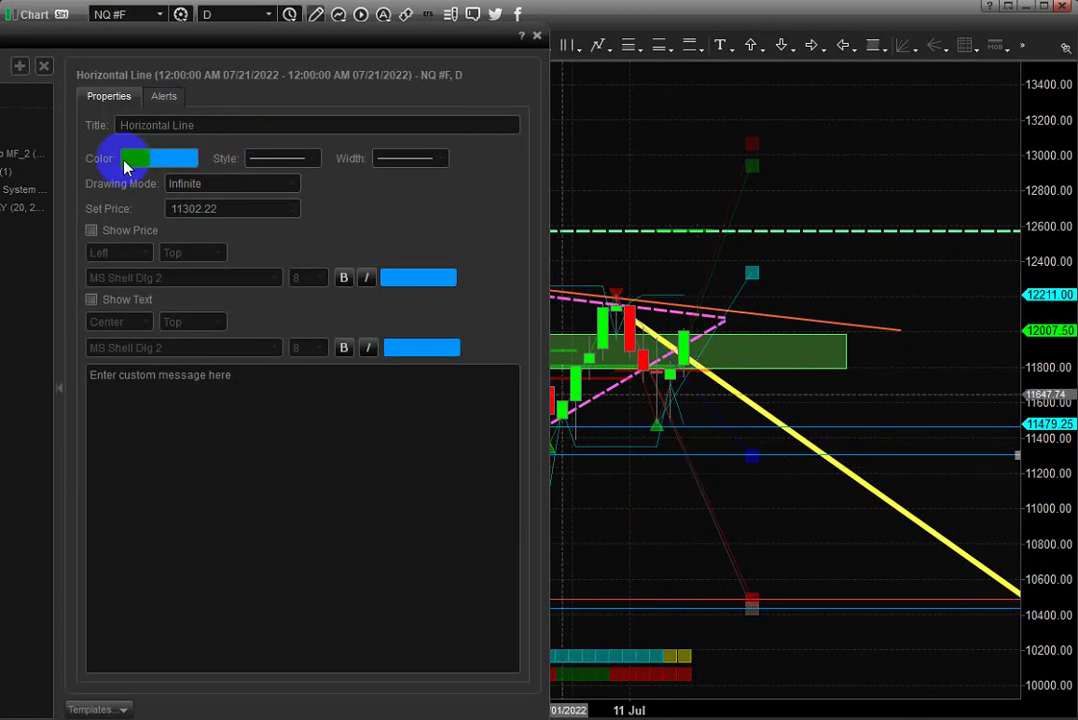
pyautogui.click(127, 164)
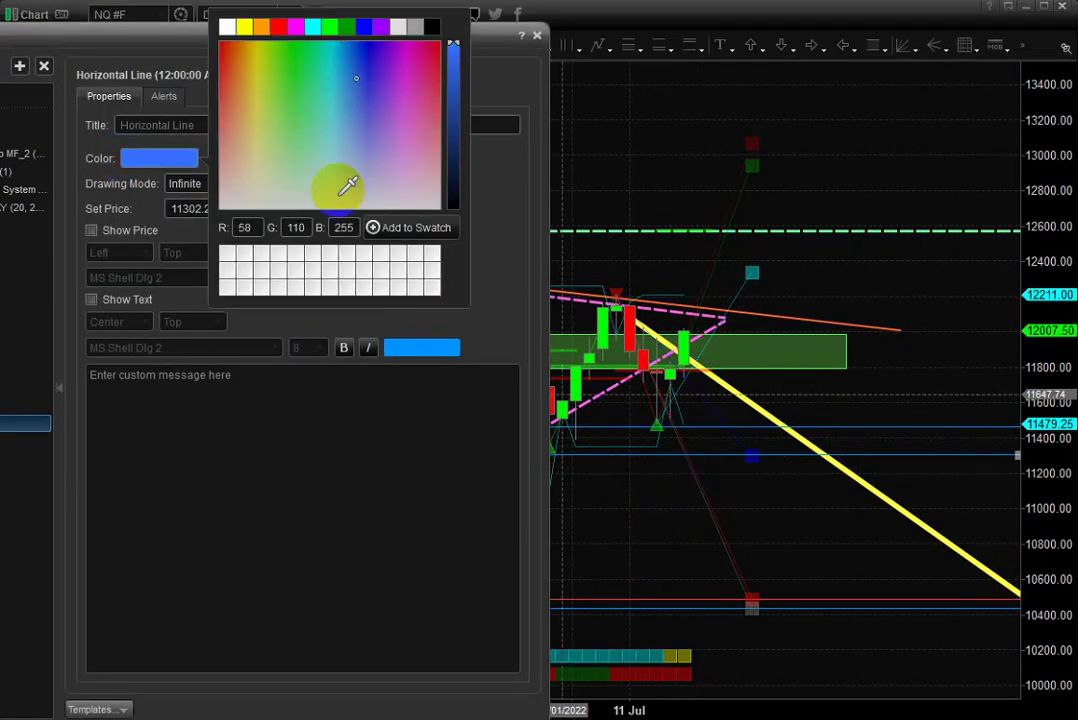
pyautogui.click(330, 500)
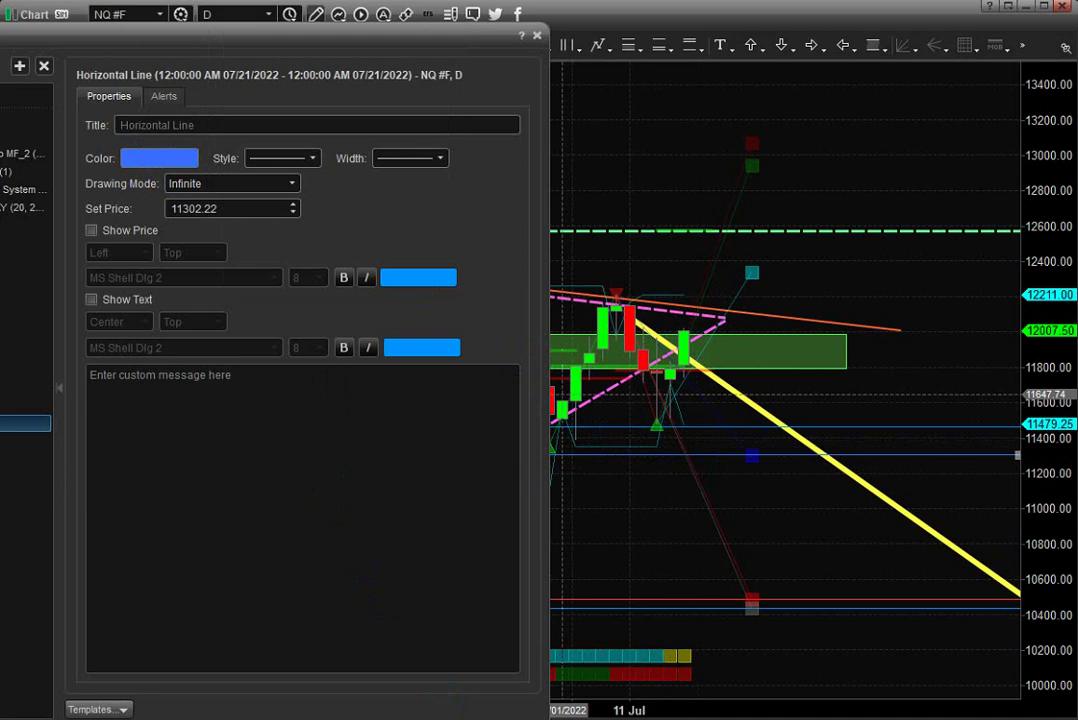
# Recolour the 10433.34 horizontal line at the grey projection marker to grey
pyautogui.moveTo(621, 508)
pyautogui.mouseDown()
pyautogui.moveTo(669, 603)
pyautogui.moveTo(710, 615)
pyautogui.mouseUp()
pyautogui.click(167, 151)
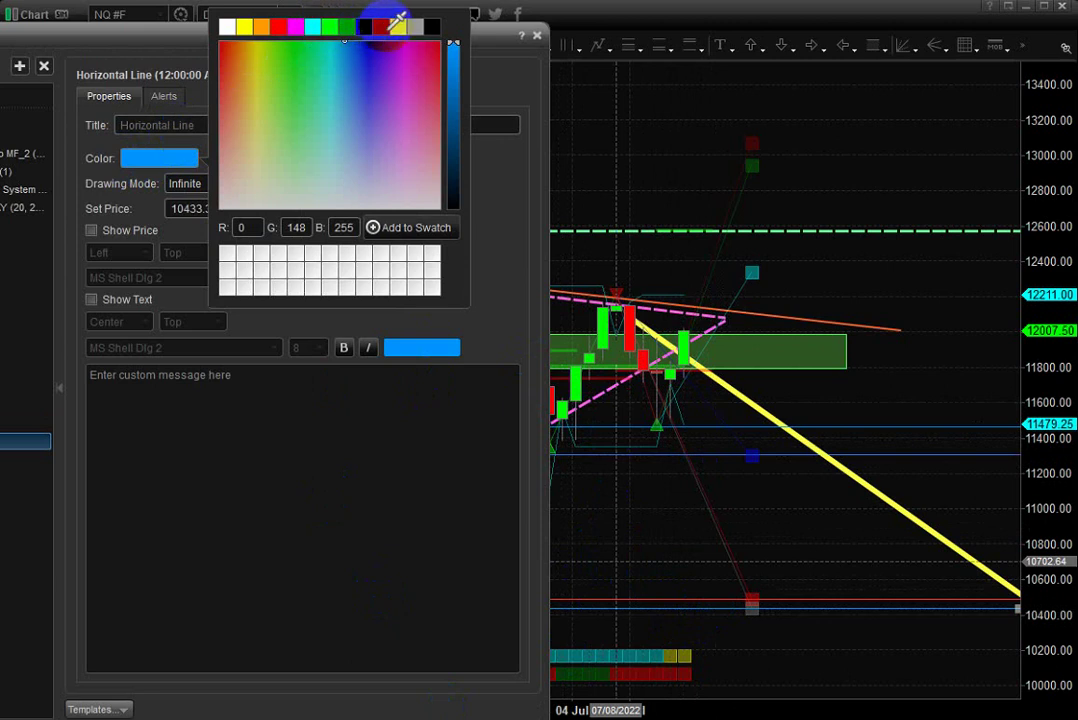
pyautogui.click(416, 26)
pyautogui.click(397, 483)
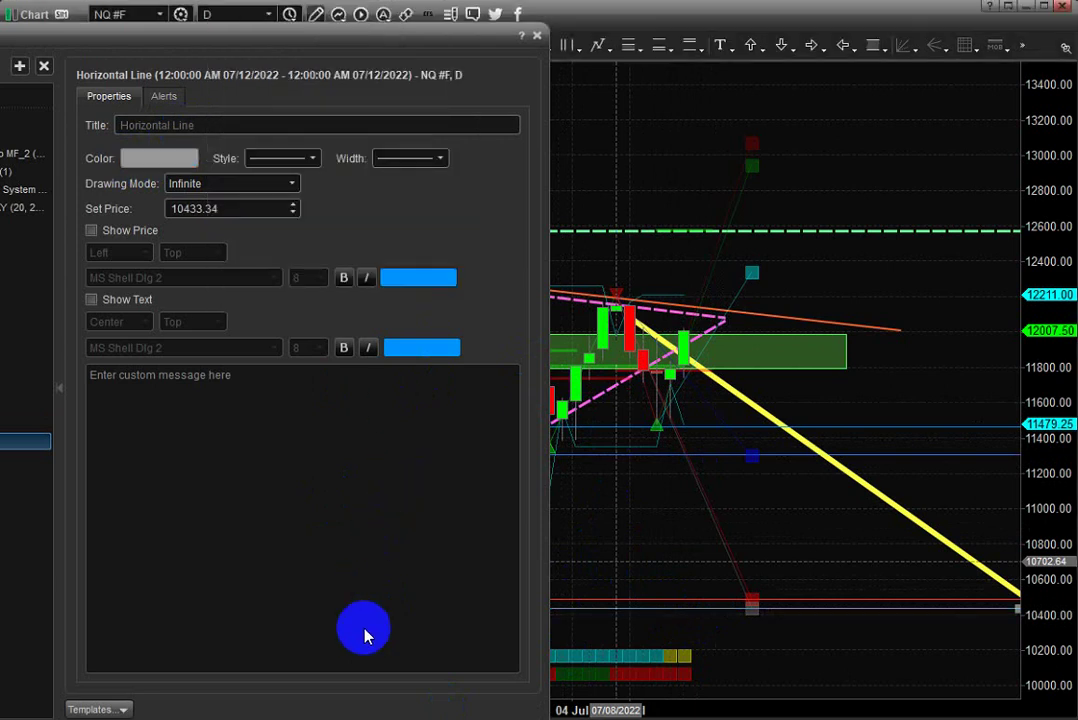
pyautogui.moveTo(354, 44); pyautogui.dragTo(227, 29)
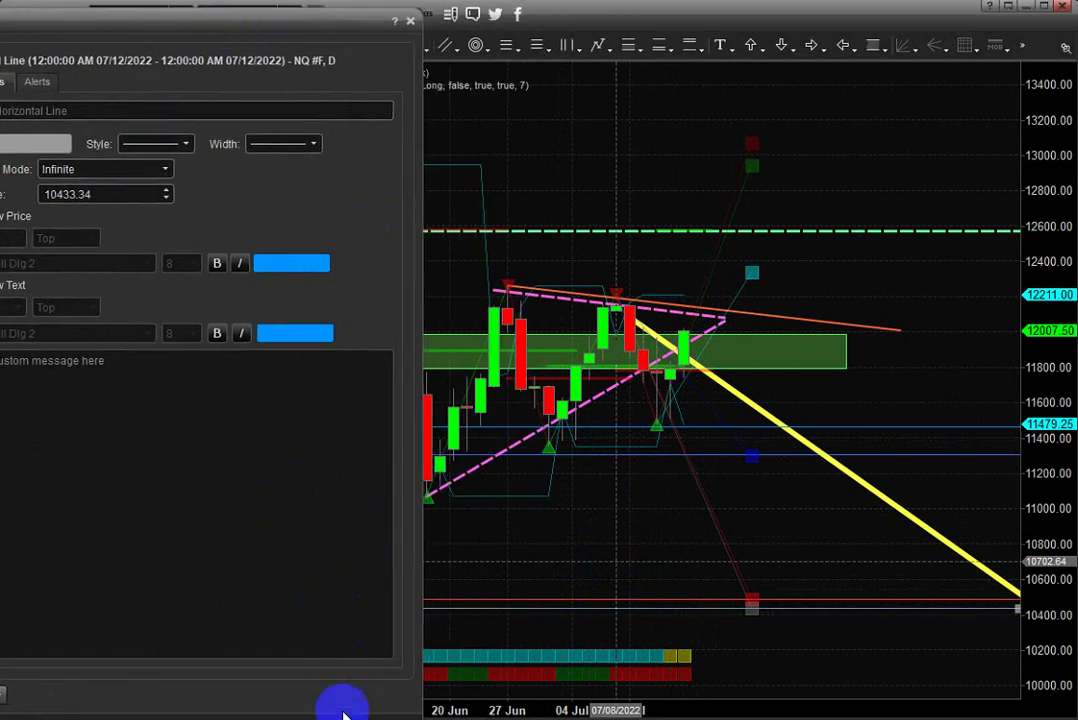
pyautogui.press('Return')
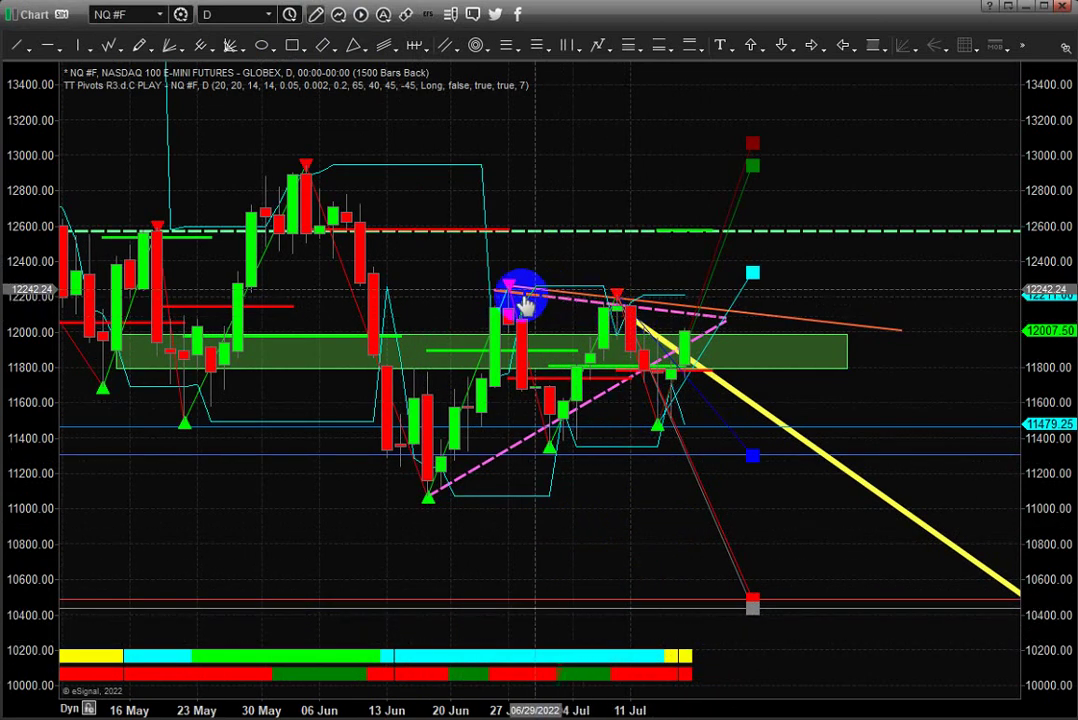
# Restyle the orange trend line from the 06/27/2022 high as a thicker, short-dashed line
pyautogui.click(712, 318)
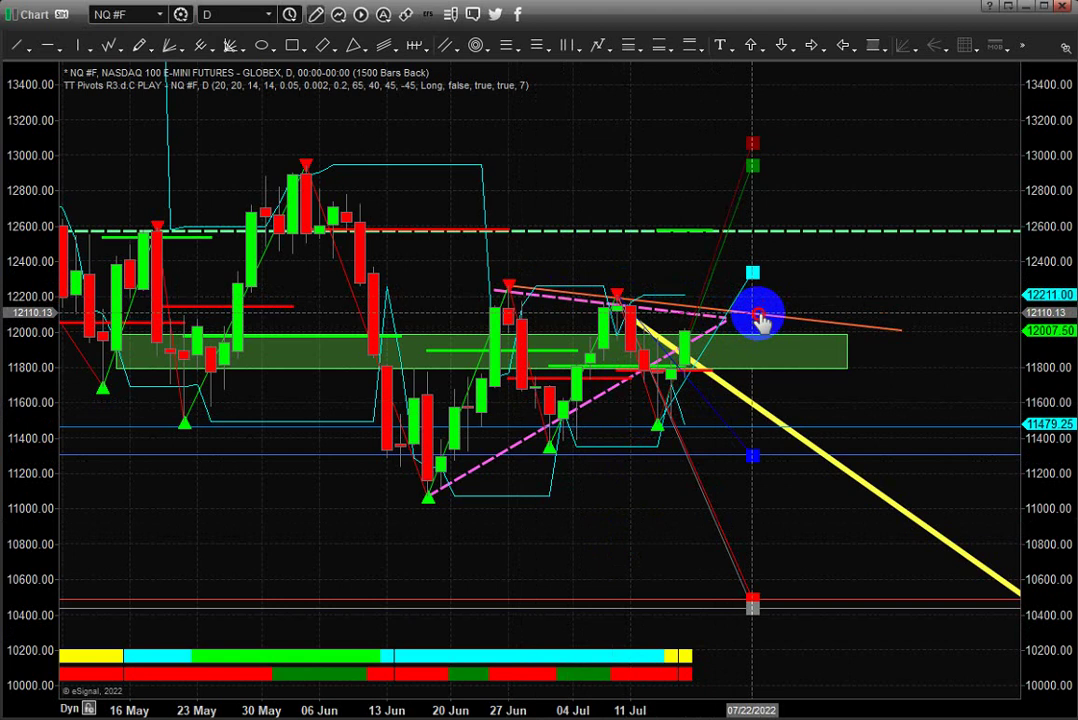
pyautogui.rightClick(760, 320)
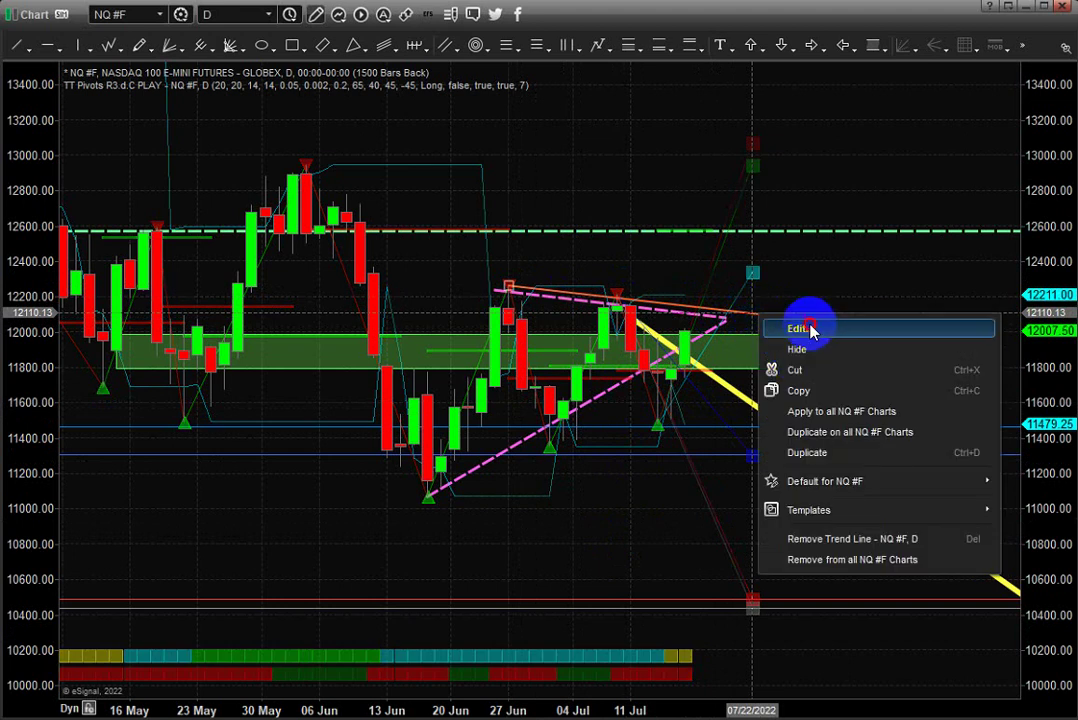
pyautogui.click(805, 329)
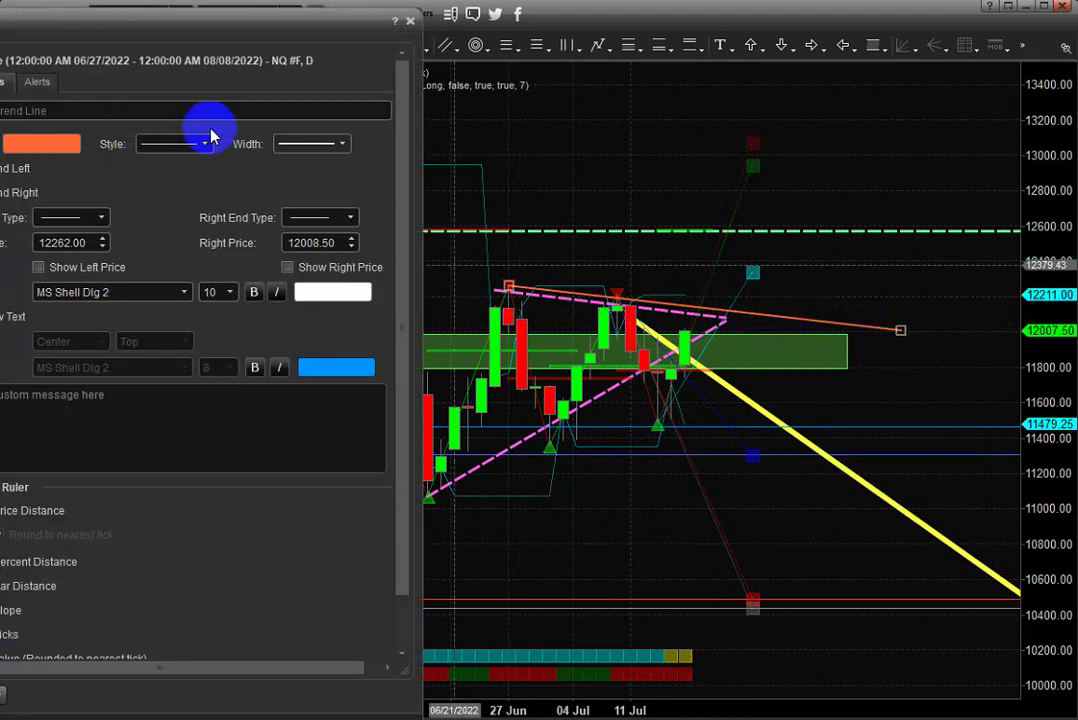
pyautogui.click(314, 146)
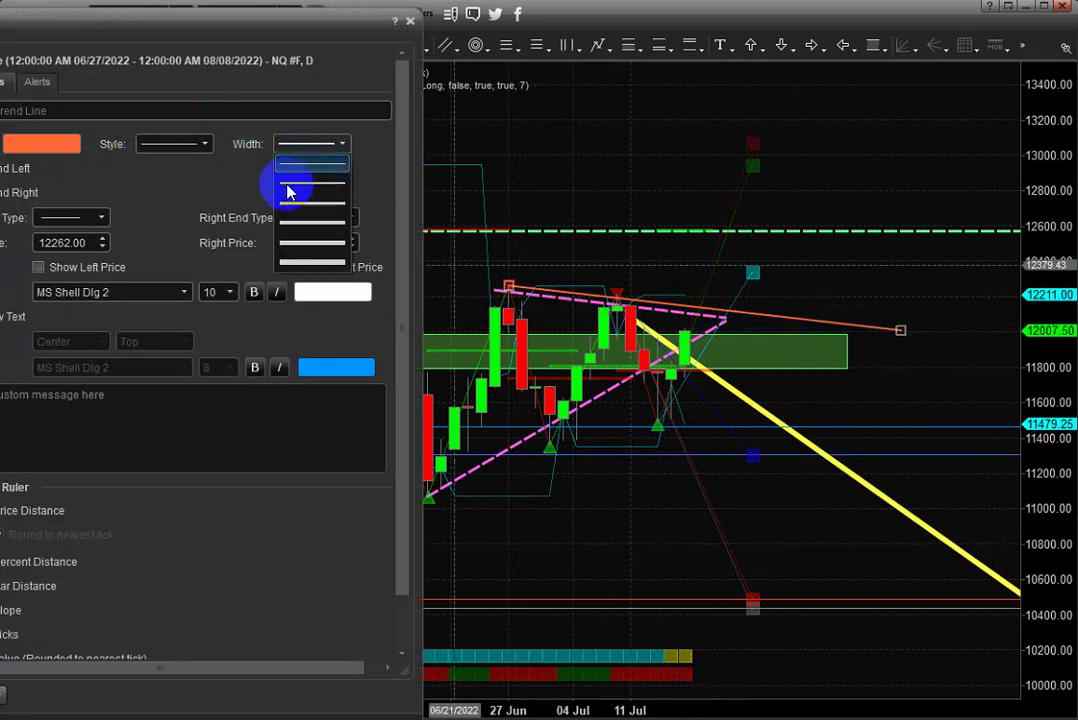
pyautogui.click(290, 185)
pyautogui.click(182, 147)
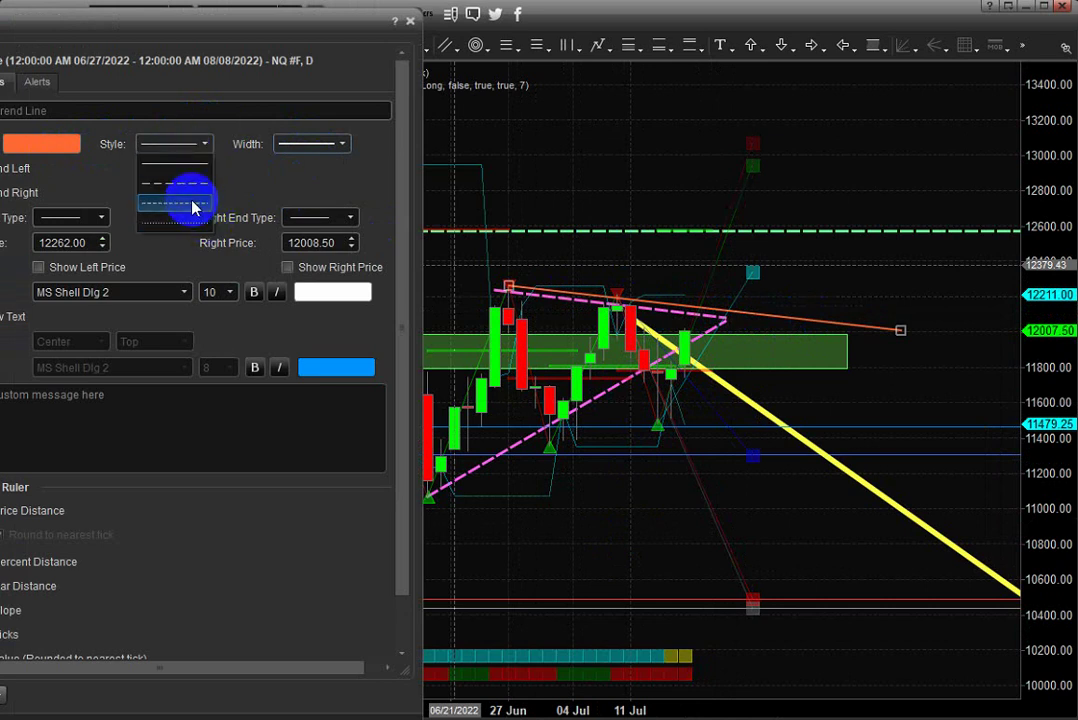
pyautogui.click(194, 207)
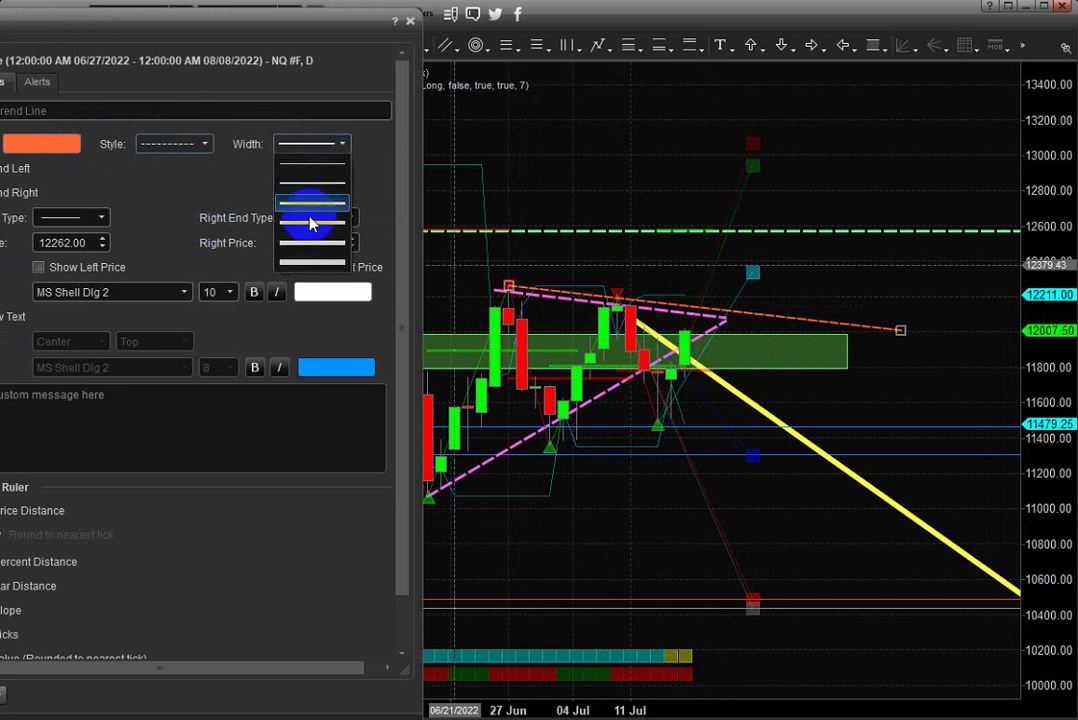
pyautogui.click(315, 218)
pyautogui.click(562, 143)
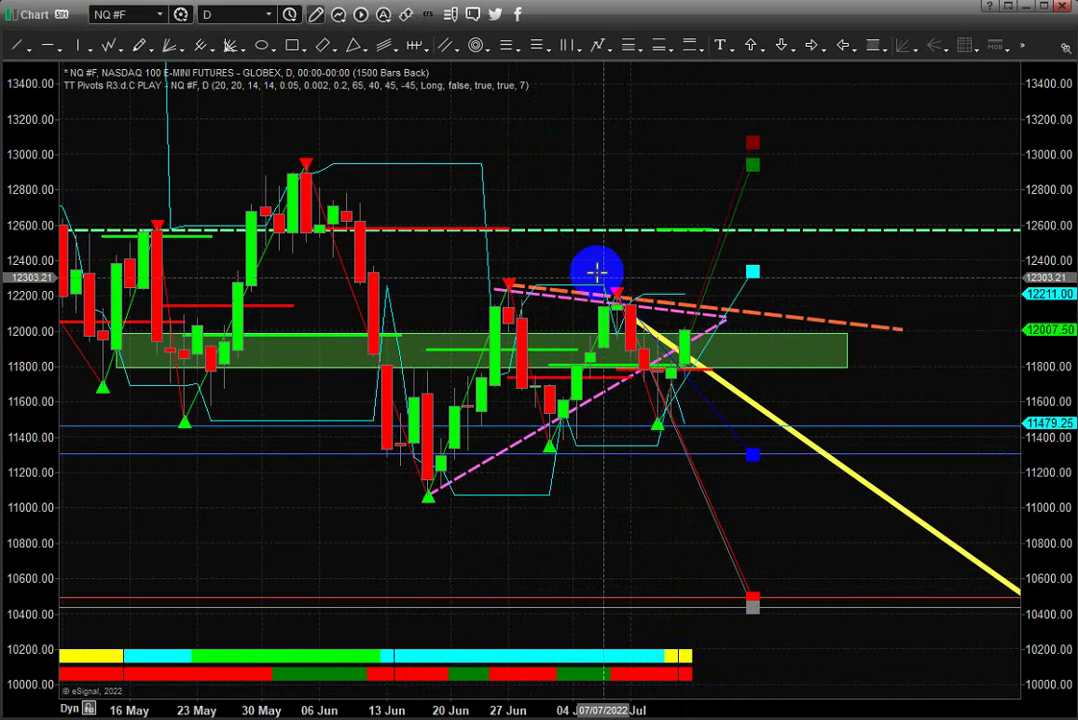
# Draw blue rectangular price zones at about 13,480–13,700, about 14,850–14,940, and around the green dashed line at about 12,550–12,630, extending each past July
pyautogui.moveTo(349, 710); pyautogui.dragTo(652, 695)
pyautogui.moveTo(1040, 222); pyautogui.dragTo(1060, 500)
pyautogui.moveTo(799, 180); pyautogui.dragTo(835, 306)
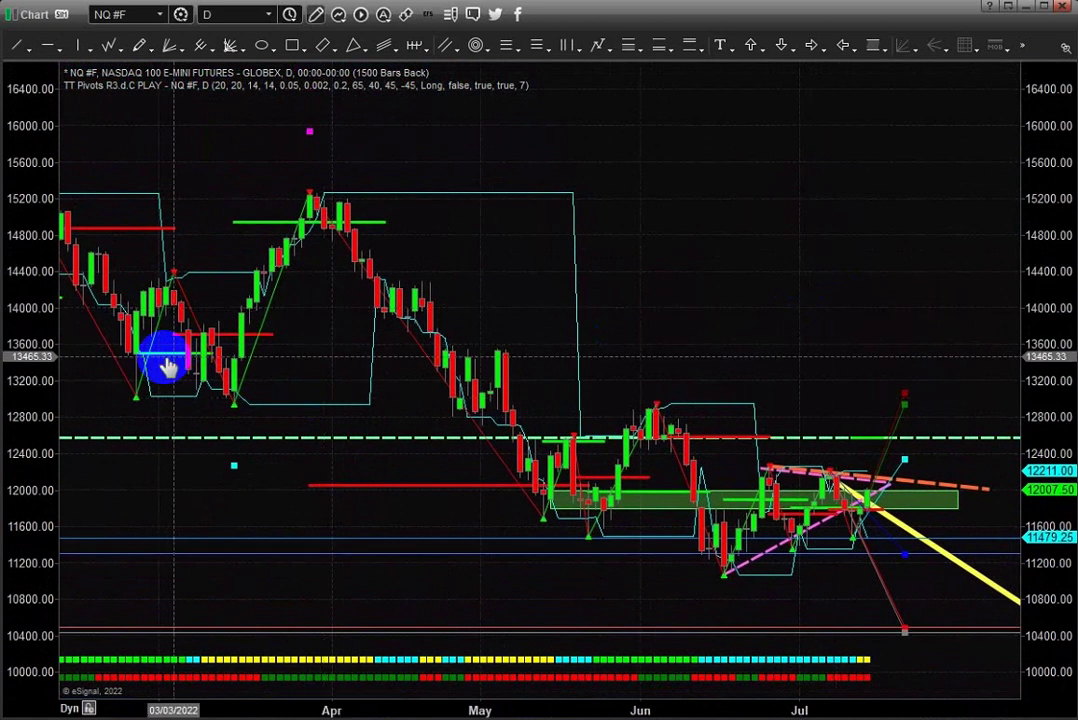
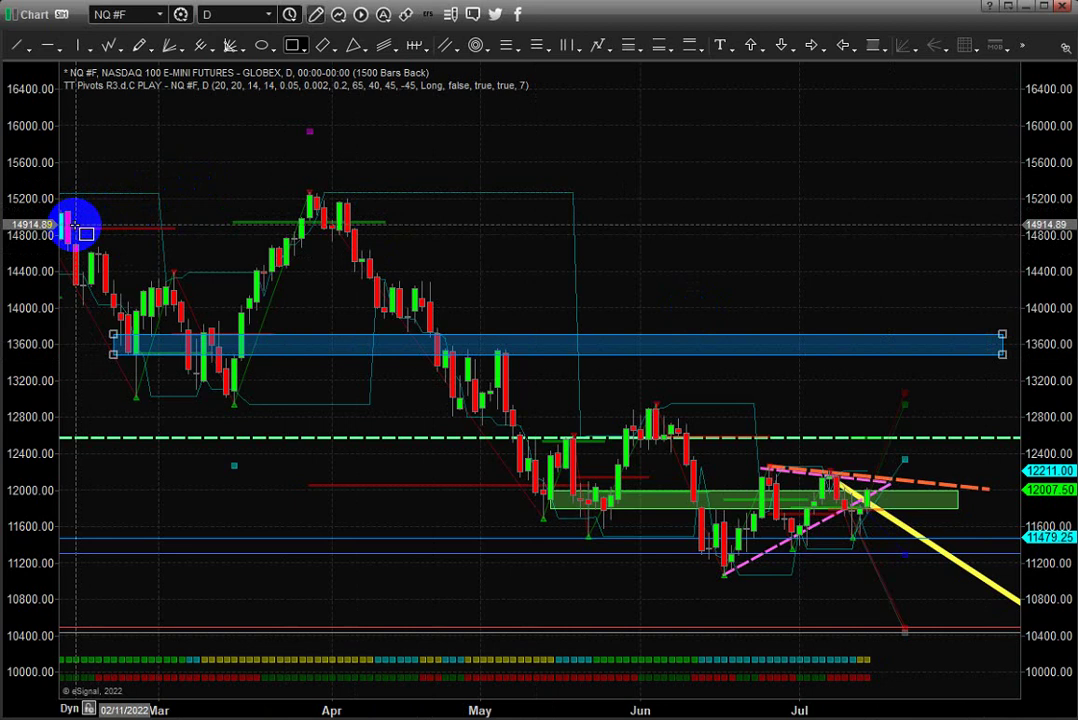
pyautogui.moveTo(83, 222); pyautogui.dragTo(998, 231)
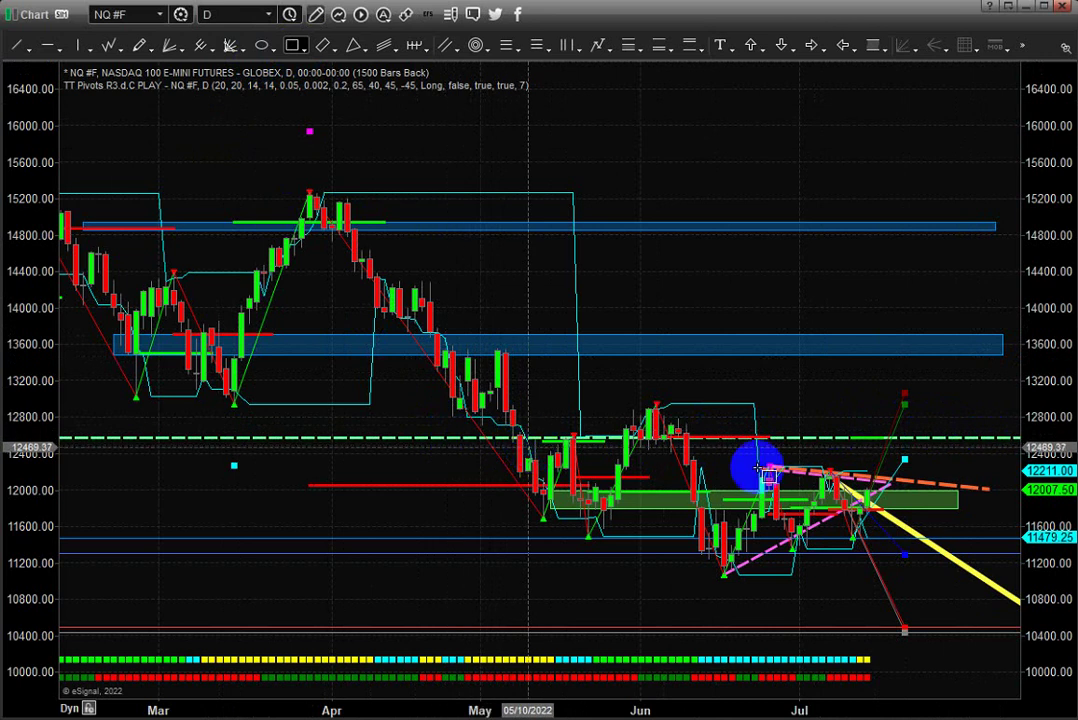
pyautogui.click(1004, 435)
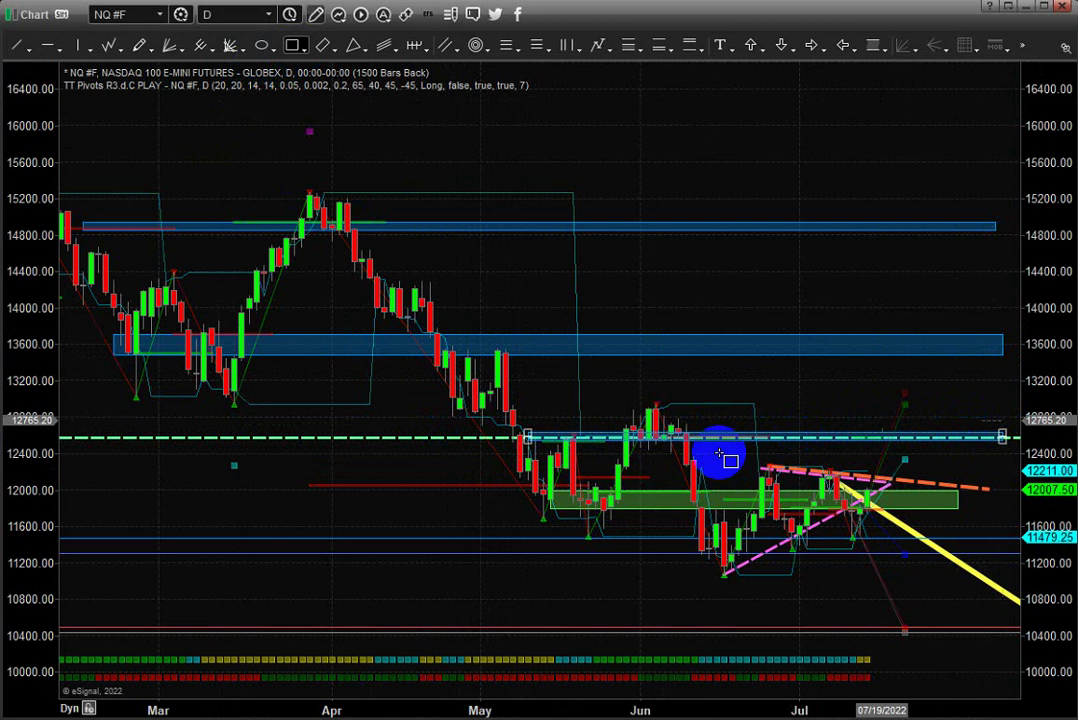
pyautogui.click(404, 527)
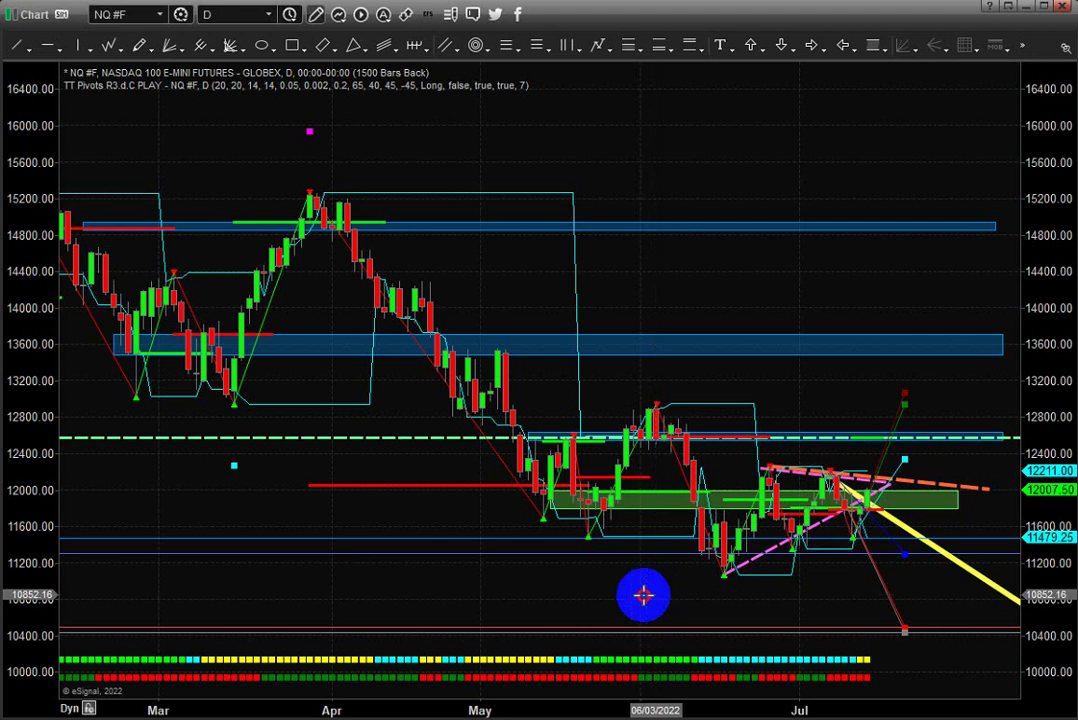
# Sketch a freehand projection path from the latest bar up to about 12,100, down through the blue marker, and to the red line near 10,490
pyautogui.moveTo(643, 595); pyautogui.dragTo(568, 493)
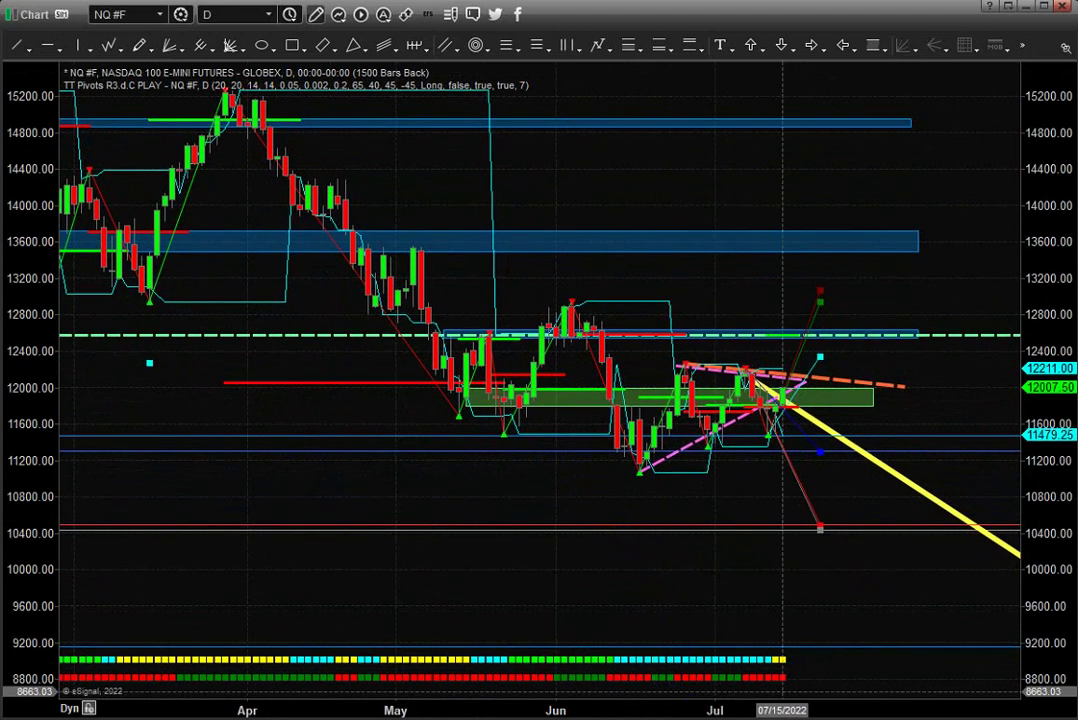
pyautogui.moveTo(678, 708); pyautogui.dragTo(553, 414)
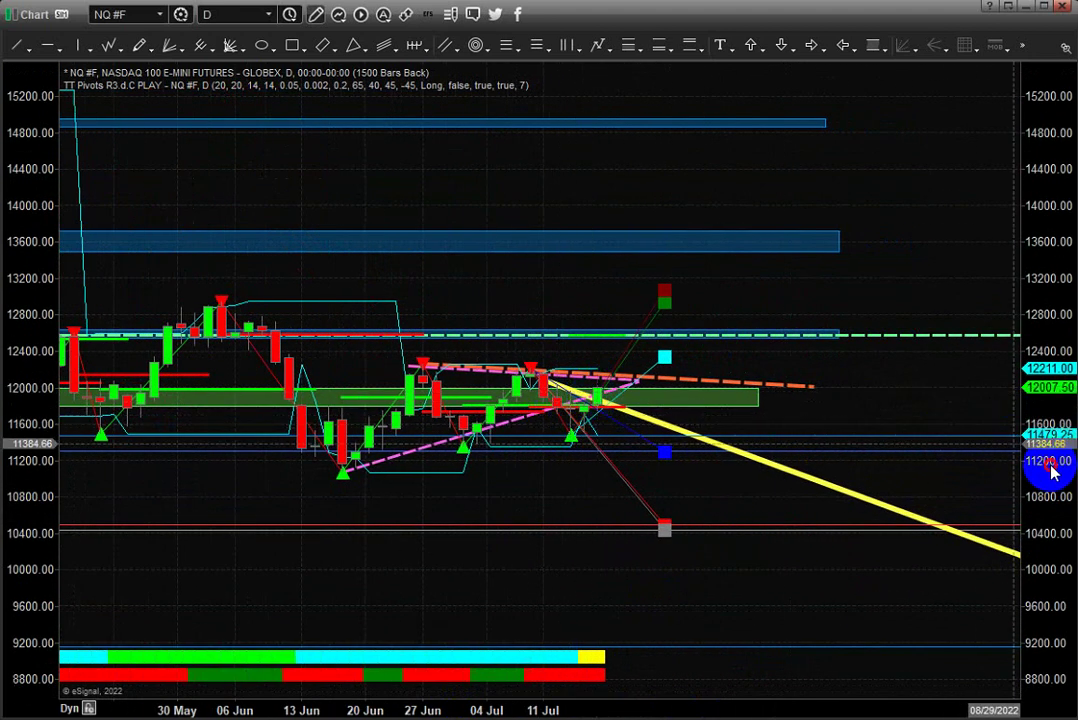
pyautogui.moveTo(1050, 472); pyautogui.dragTo(1008, 282)
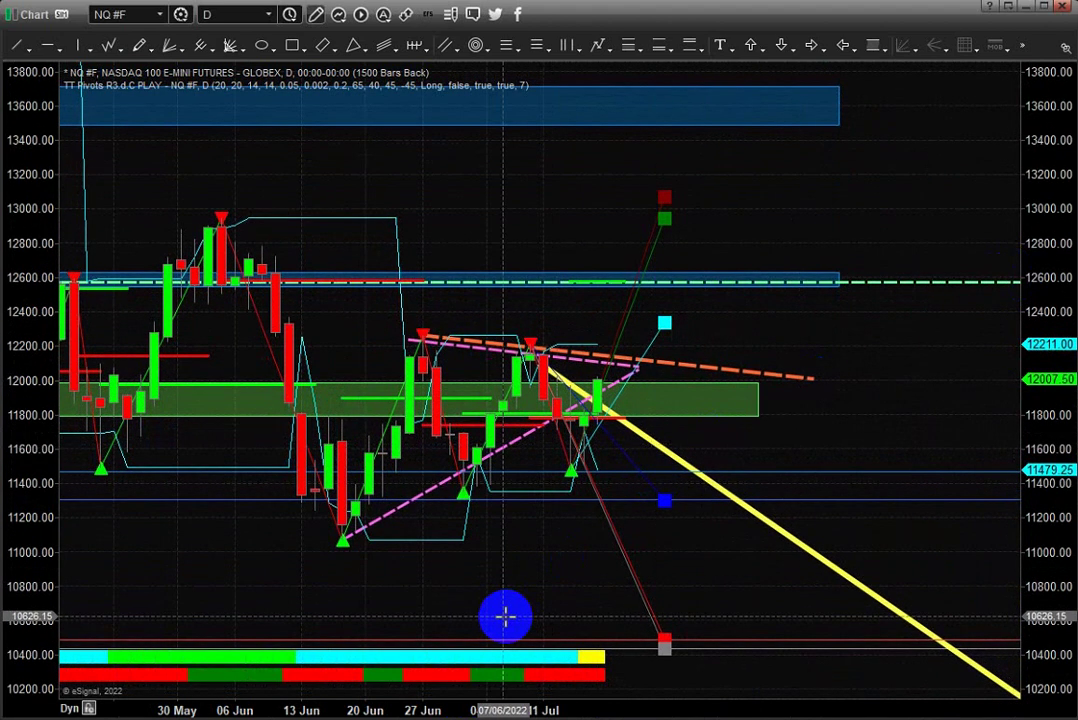
pyautogui.moveTo(505, 617); pyautogui.dragTo(582, 522)
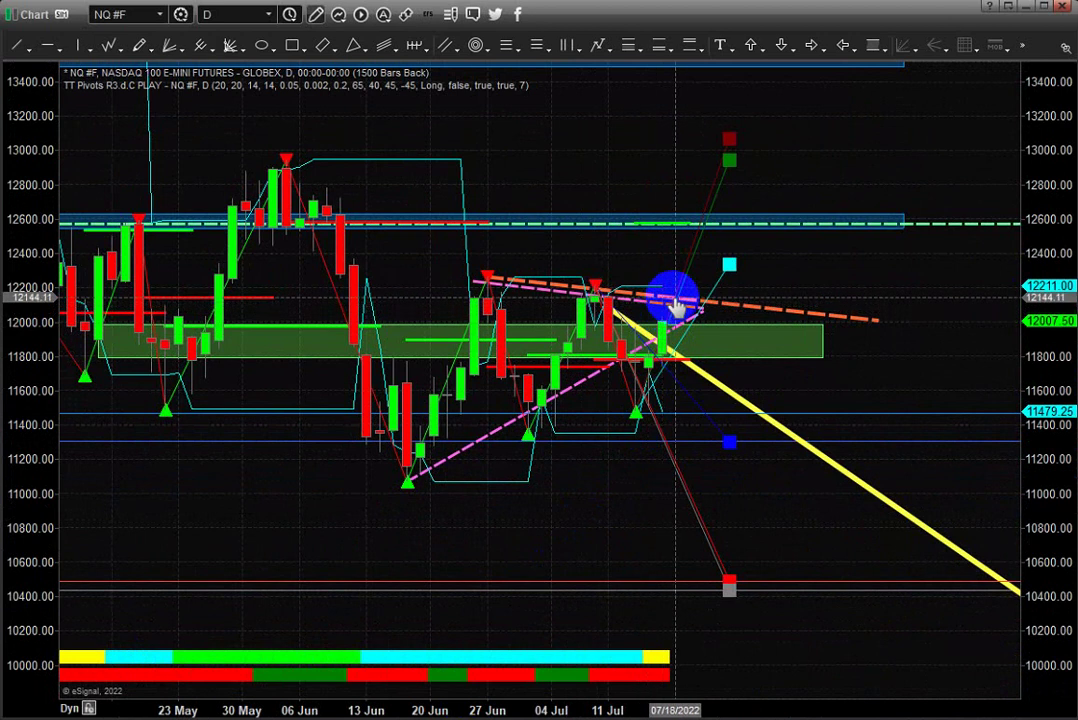
pyautogui.click(142, 48)
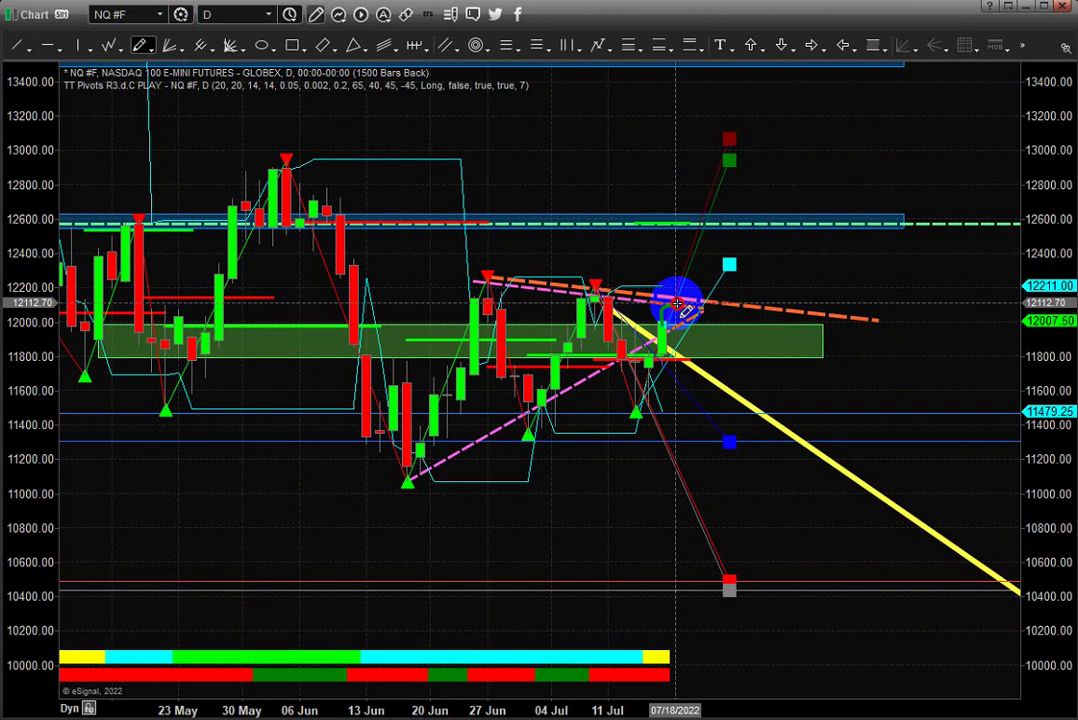
pyautogui.moveTo(678, 304)
pyautogui.mouseDown()
pyautogui.moveTo(803, 581)
pyautogui.moveTo(820, 533)
pyautogui.mouseUp()
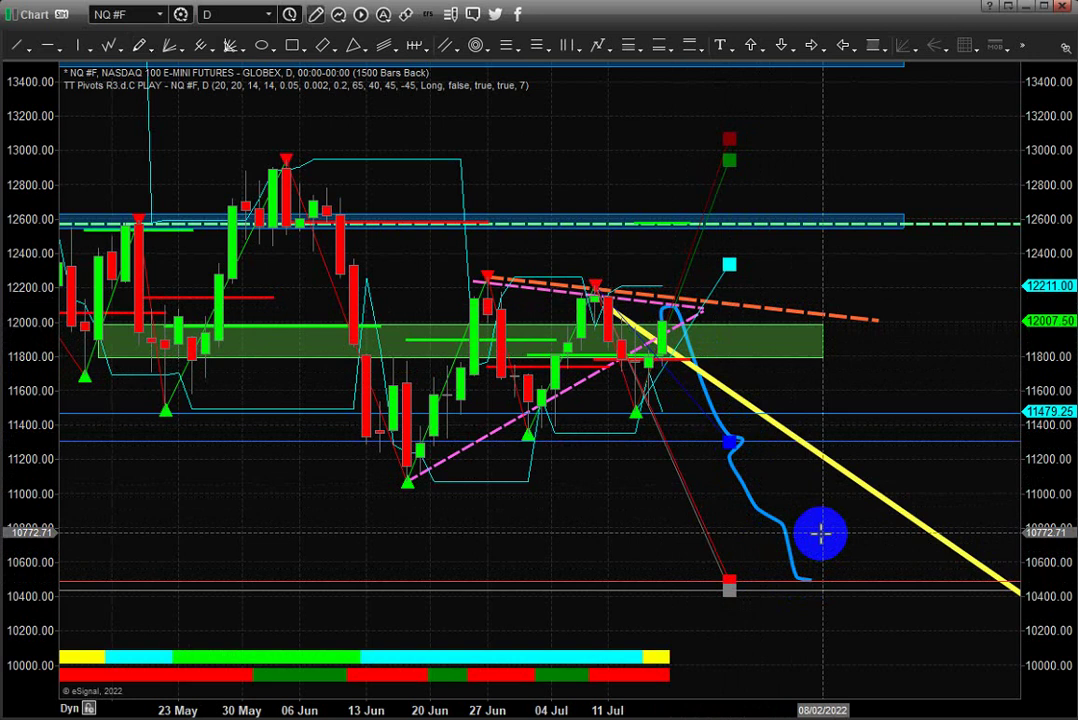
# Add a vertical line at 07/26/2022 and restyle it as a thick pinkish-red line
pyautogui.click(79, 46)
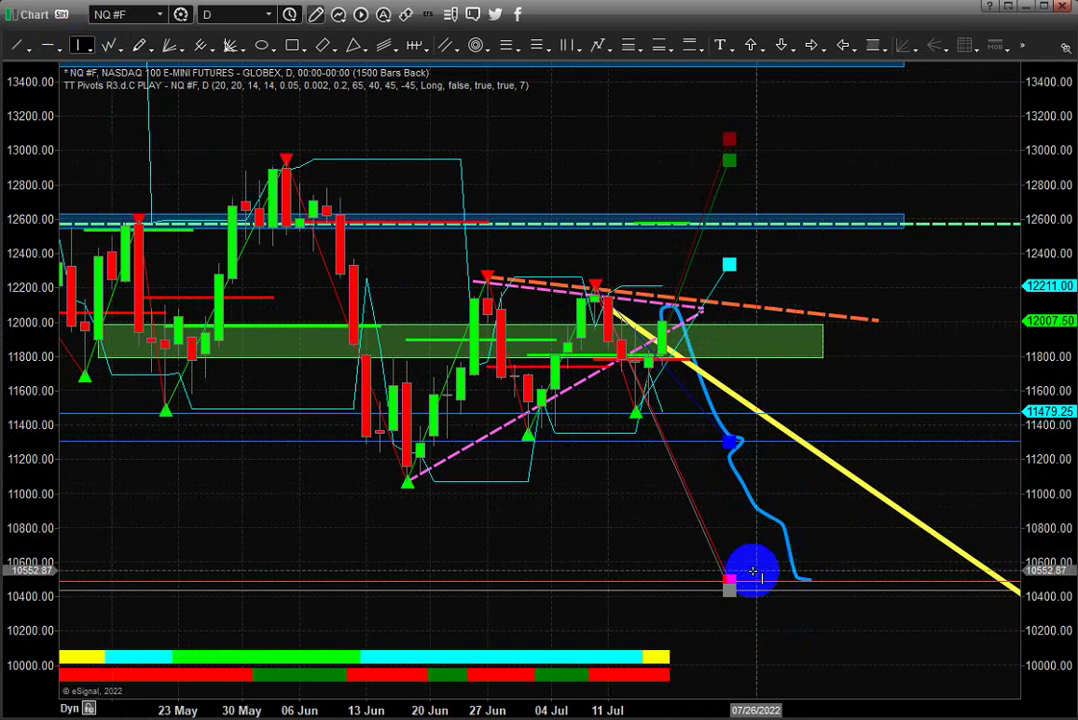
pyautogui.click(754, 572)
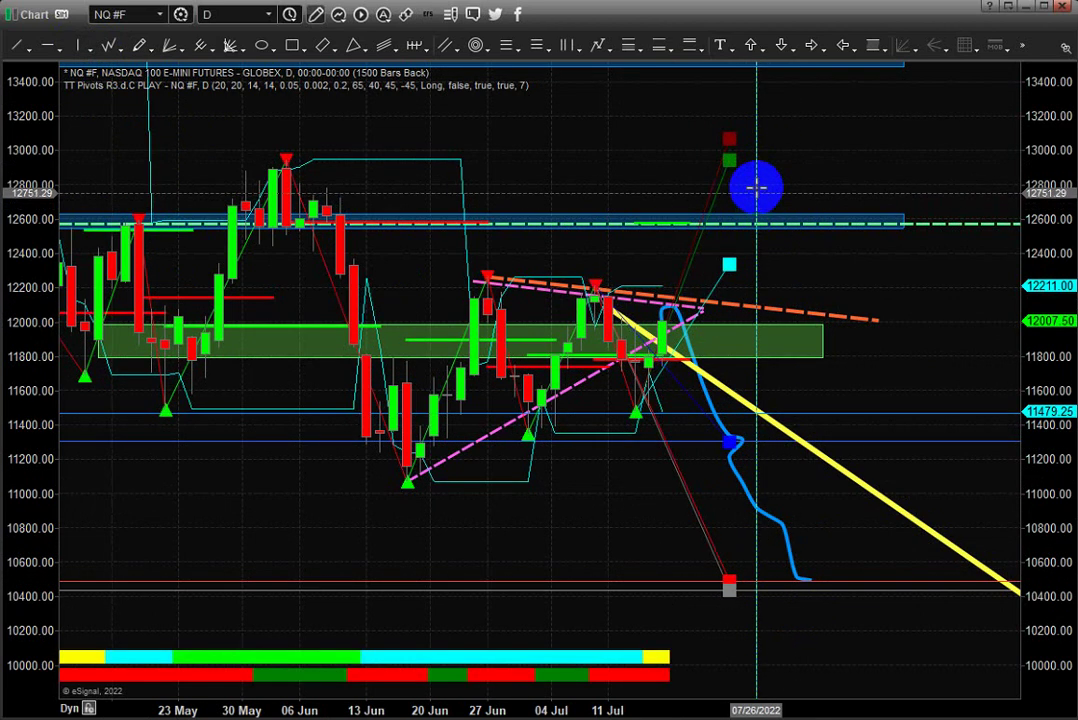
pyautogui.rightClick(759, 187)
pyautogui.click(798, 205)
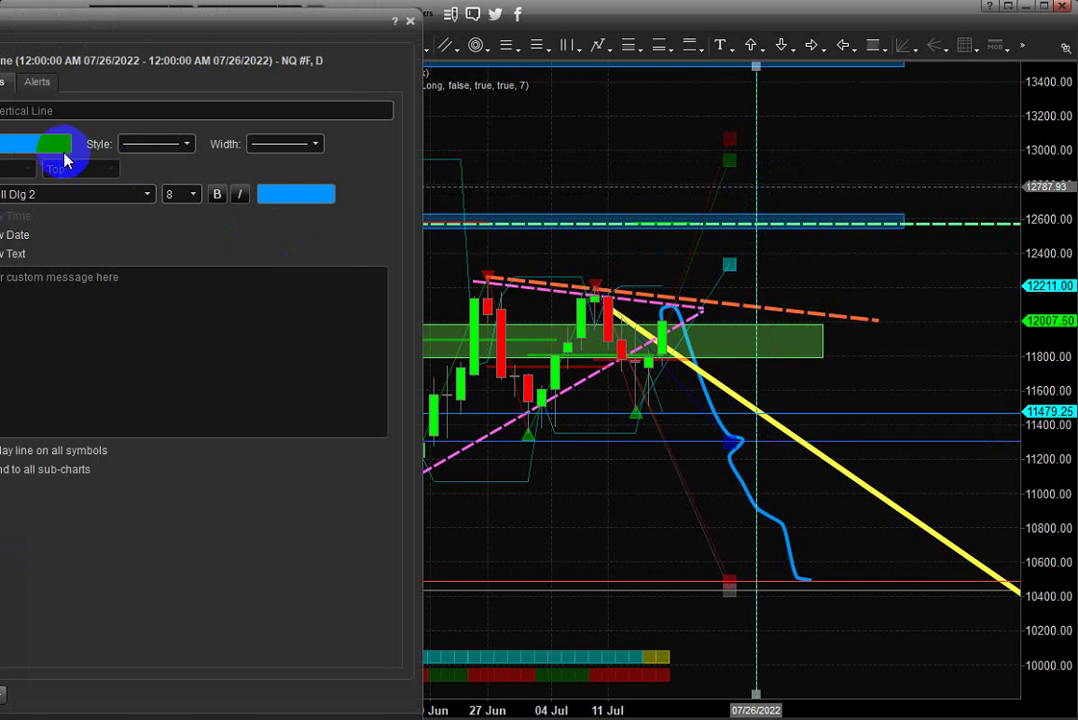
pyautogui.click(52, 142)
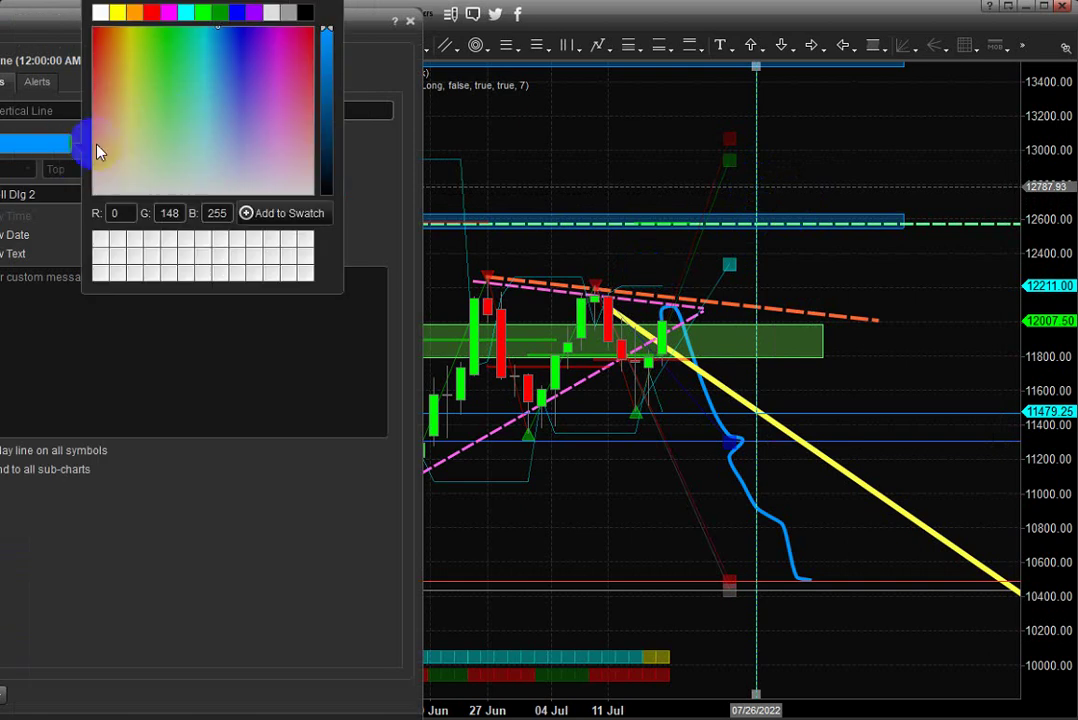
pyautogui.click(263, 403)
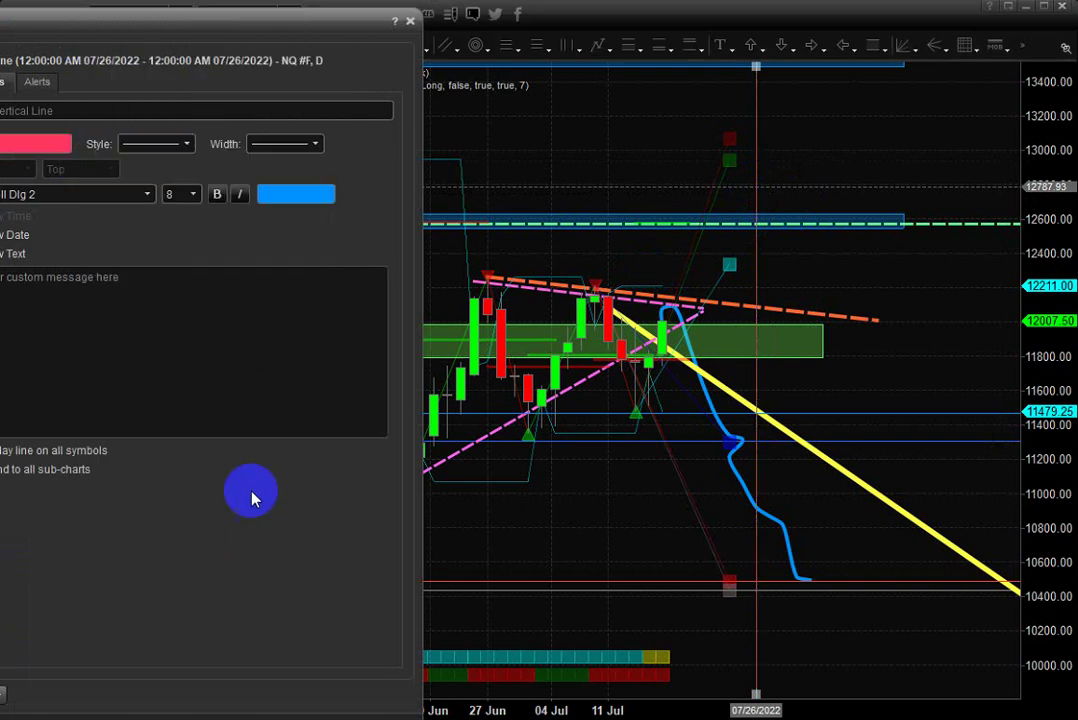
pyautogui.click(283, 147)
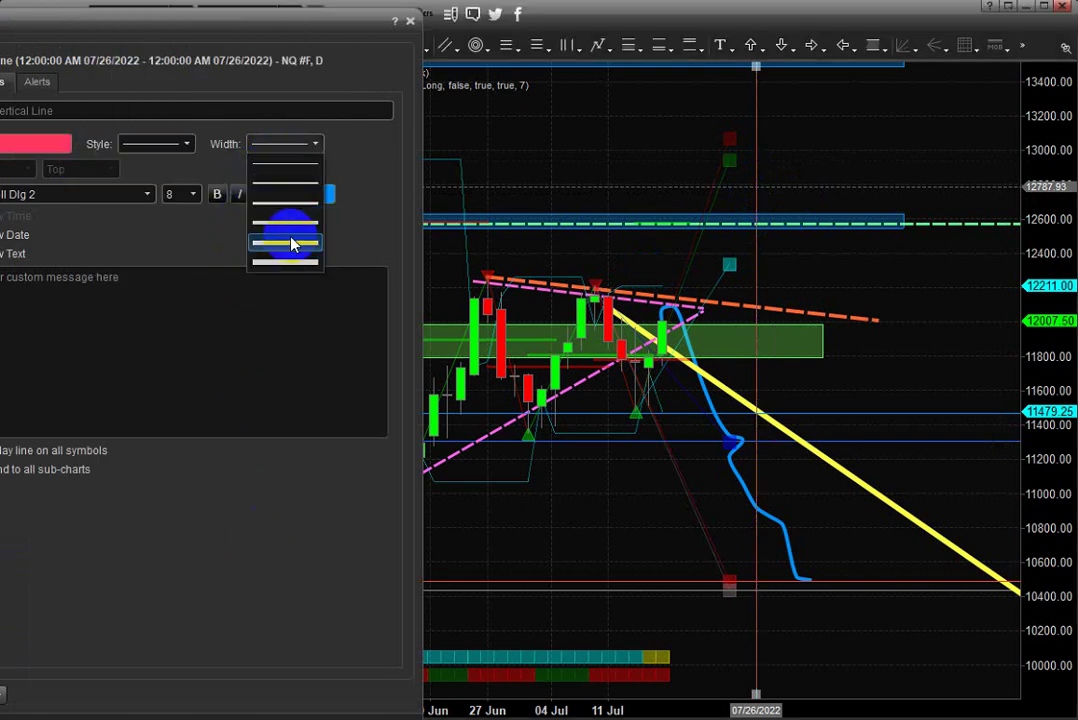
pyautogui.click(308, 228)
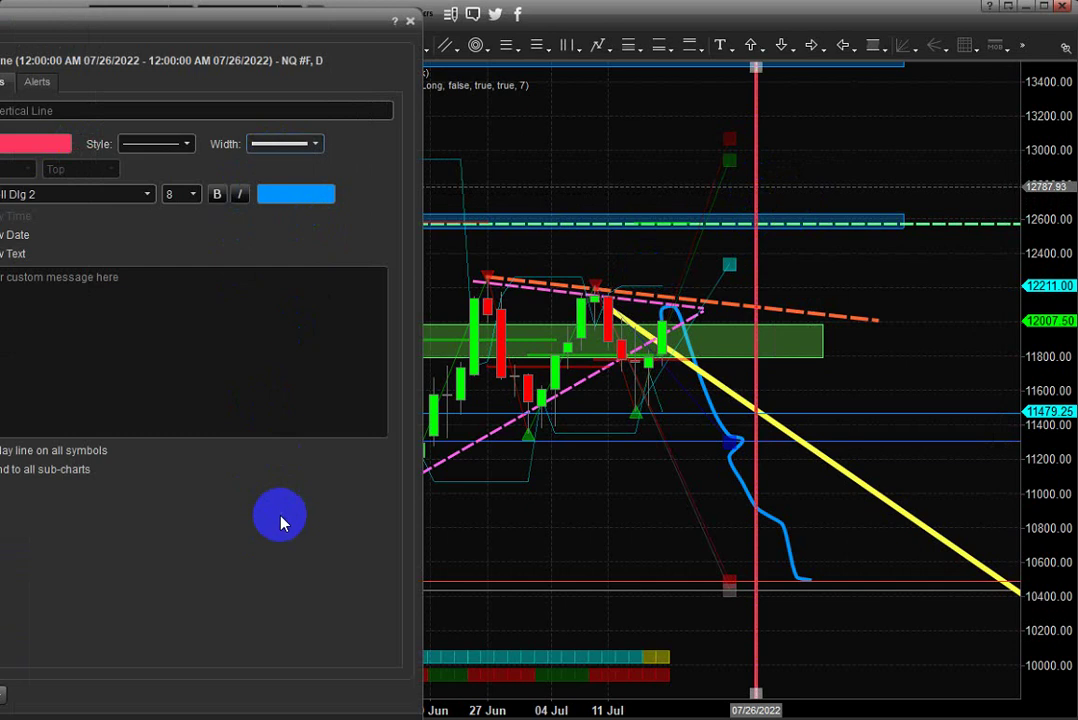
pyautogui.click(397, 690)
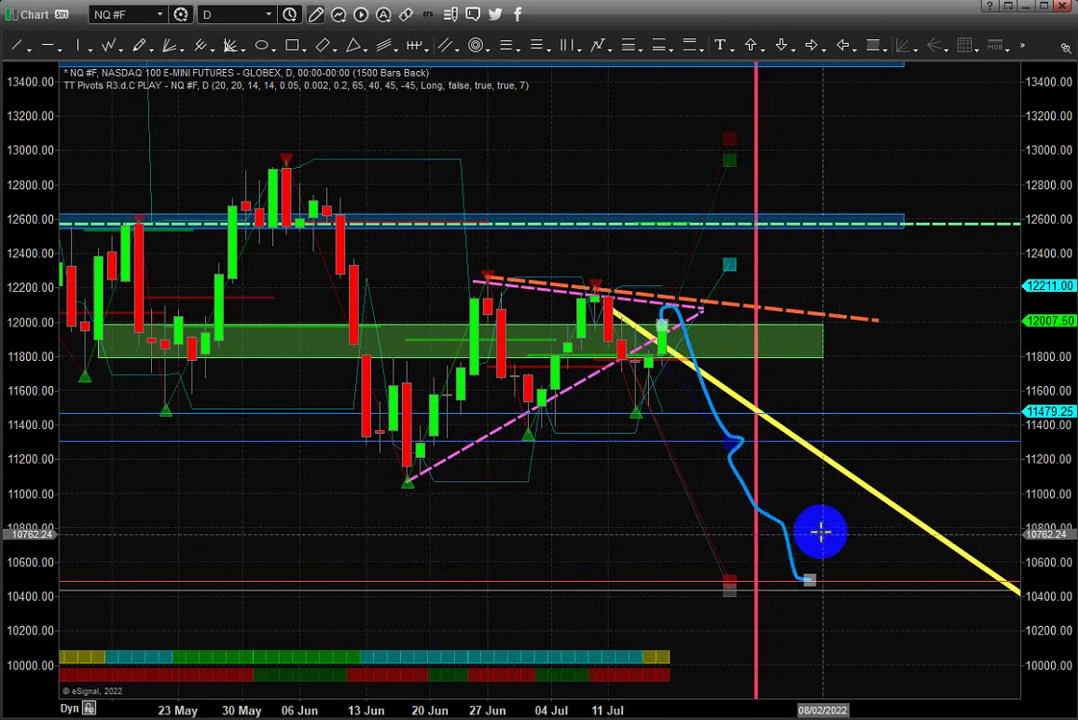
# Delete the freehand blue projection path
pyautogui.press('Delete')
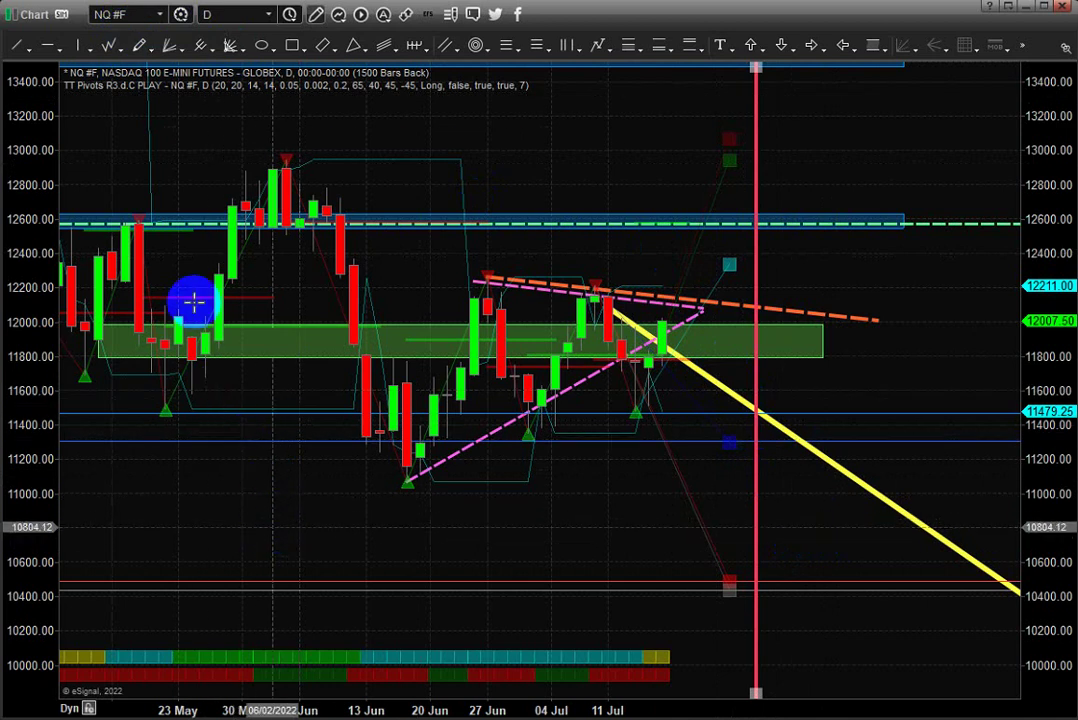
# Sketch a freehand projection path from the latest bar up to about 12,050, down to about 10,480 just past the vertical date line
pyautogui.click(141, 47)
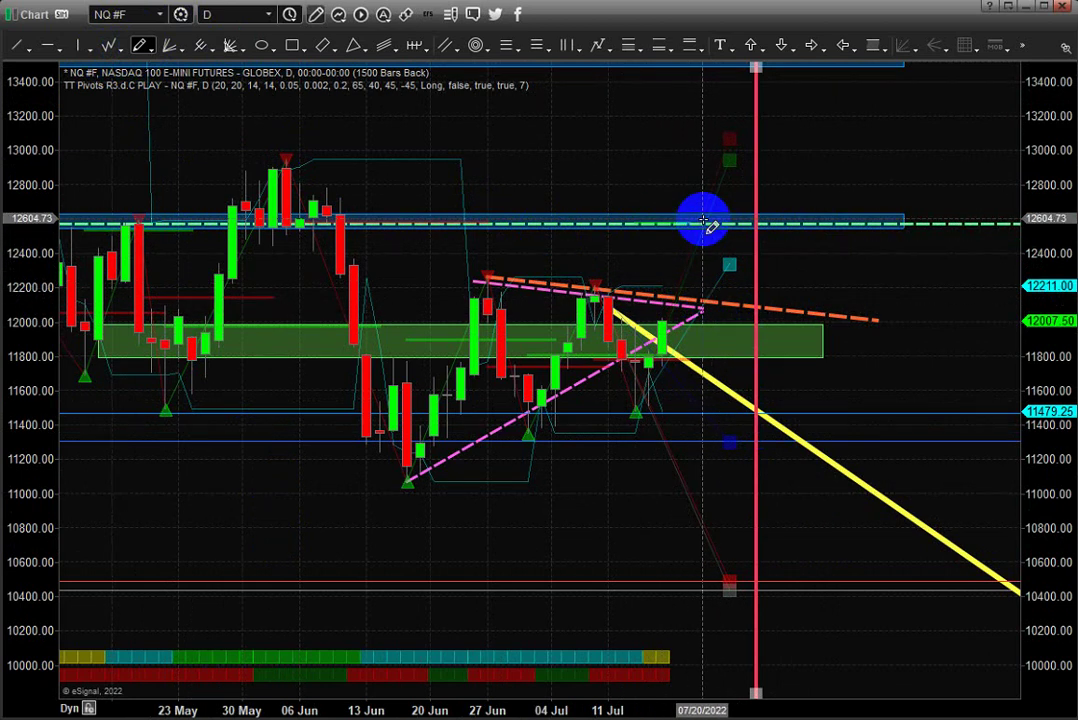
pyautogui.moveTo(662, 330)
pyautogui.mouseDown()
pyautogui.moveTo(674, 315)
pyautogui.moveTo(710, 332)
pyautogui.moveTo(765, 588)
pyautogui.mouseUp()
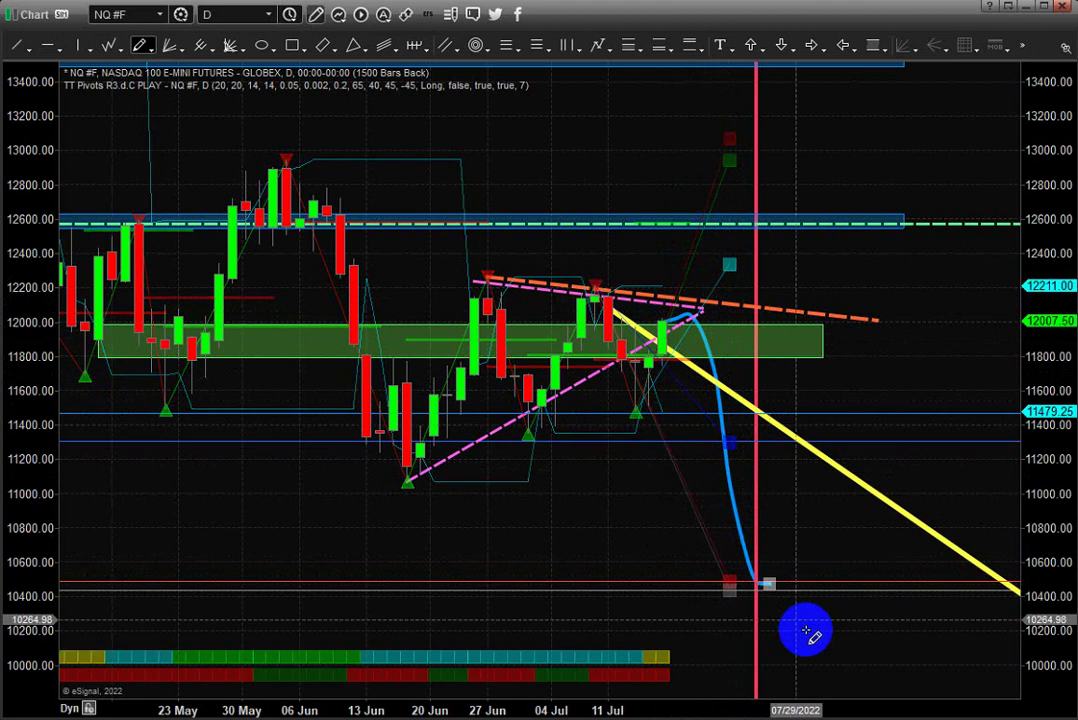
pyautogui.click(594, 515)
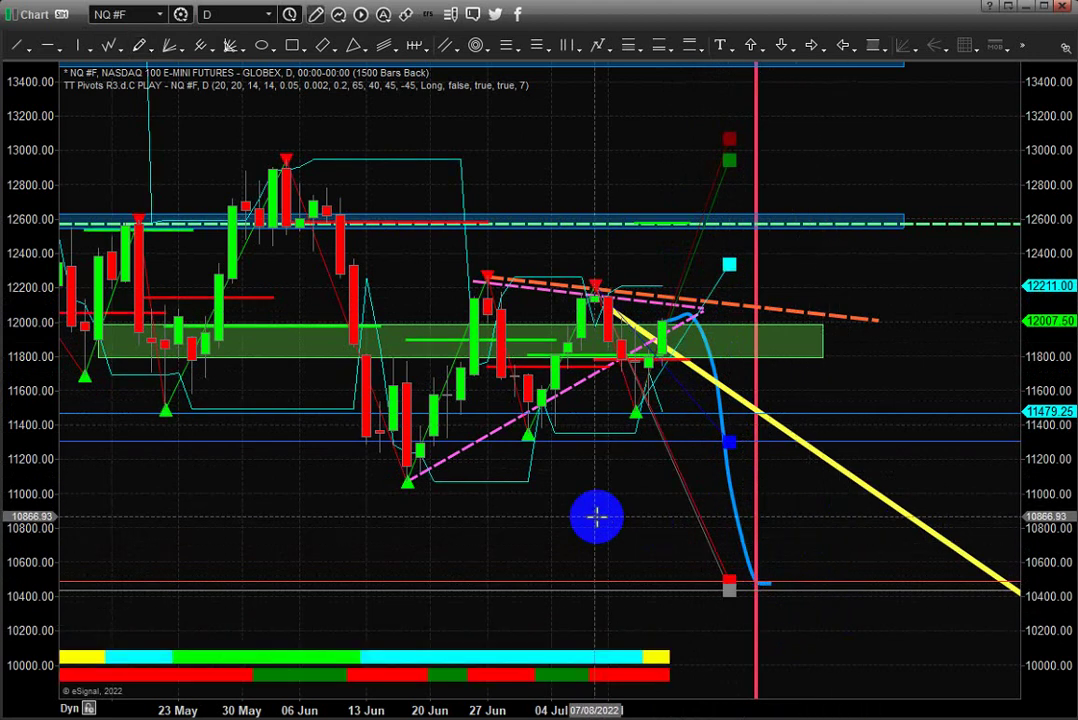
# Switch the daily chart to the S&P 500 E-mini futures symbol ES #F
pyautogui.click(160, 14)
pyautogui.click(115, 53)
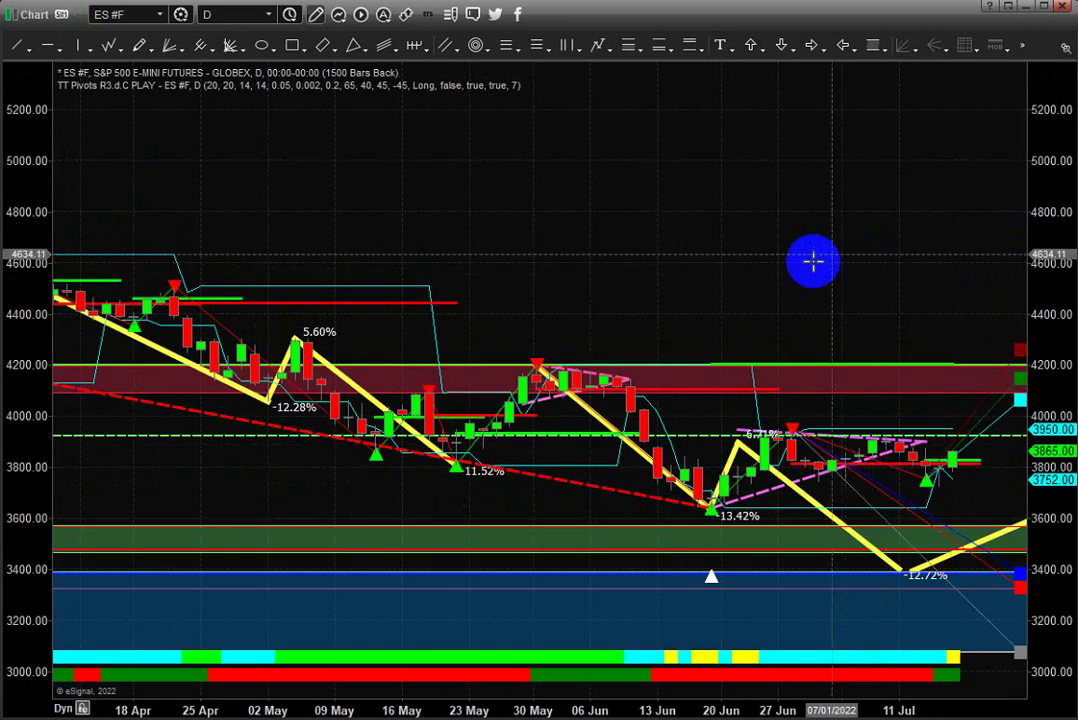
pyautogui.moveTo(717, 272); pyautogui.dragTo(630, 209)
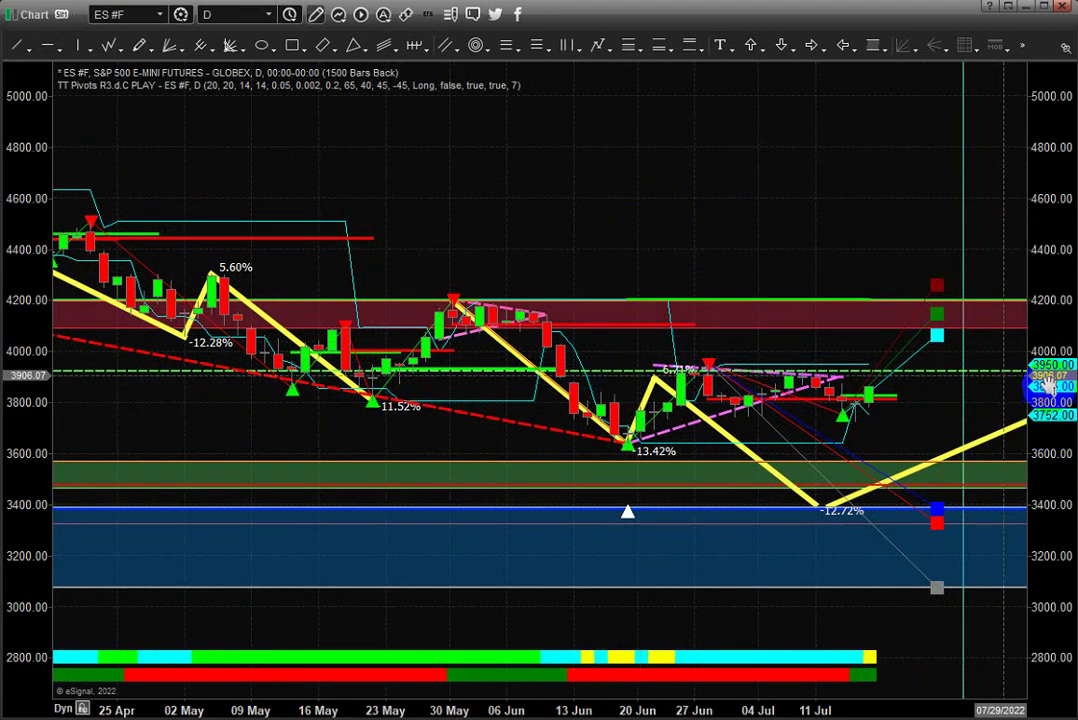
pyautogui.moveTo(1064, 410); pyautogui.dragTo(1025, 231)
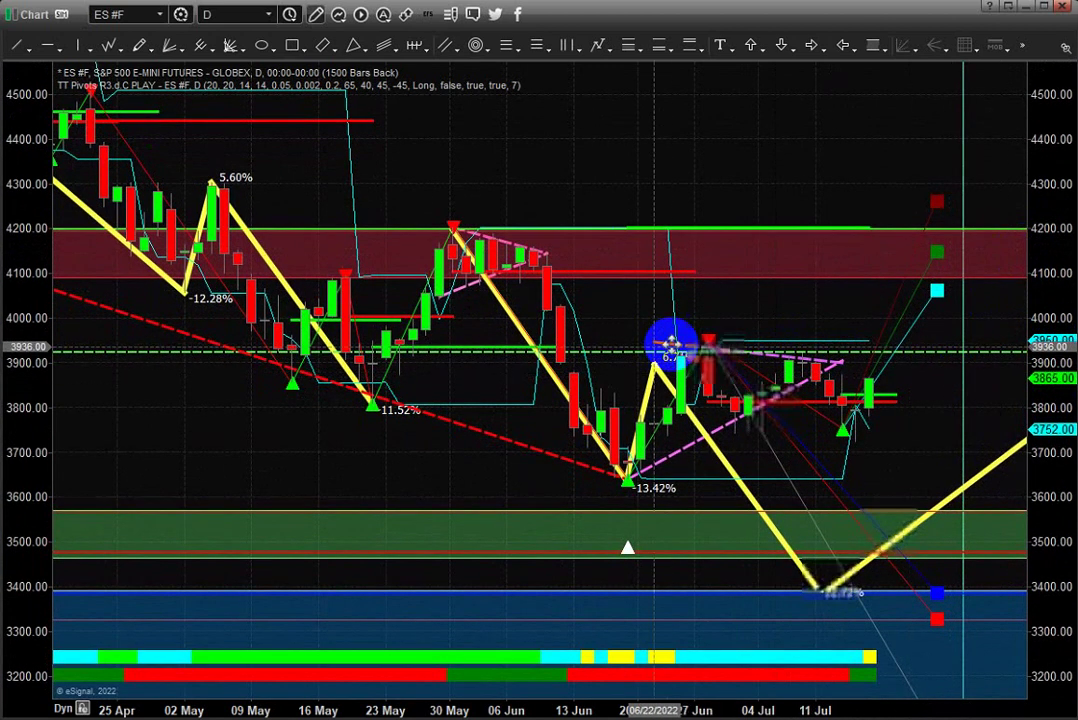
# Extend the upper descending pink dashed trend line of the latest triangle to the right
pyautogui.click(670, 350)
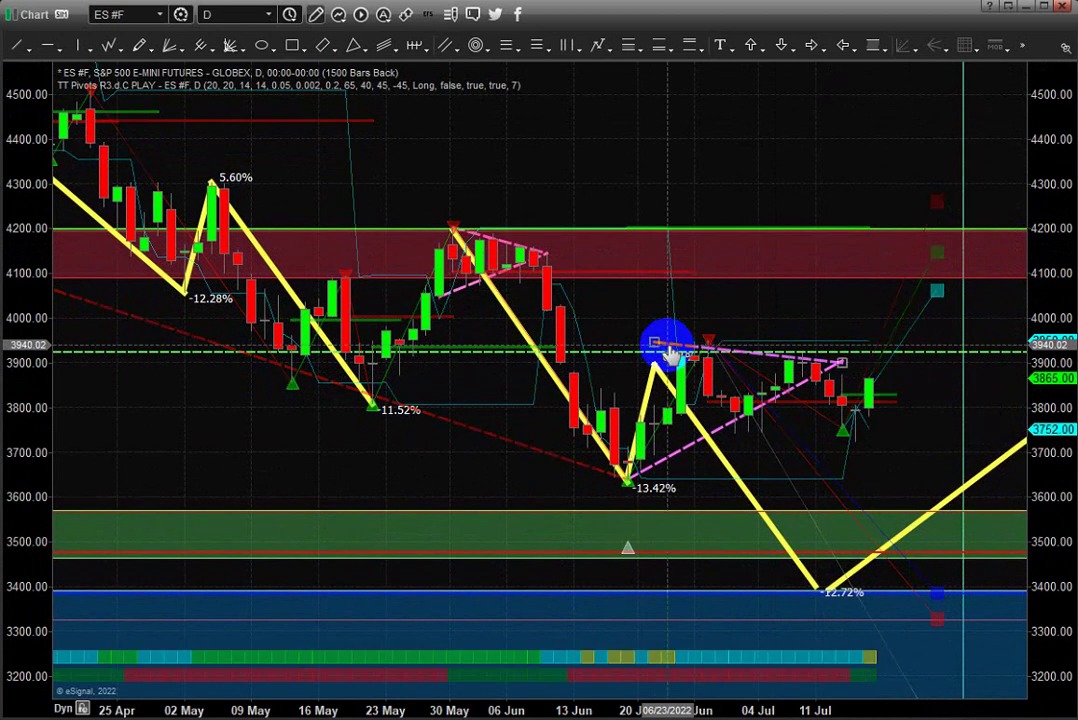
pyautogui.rightClick(672, 353)
pyautogui.click(715, 360)
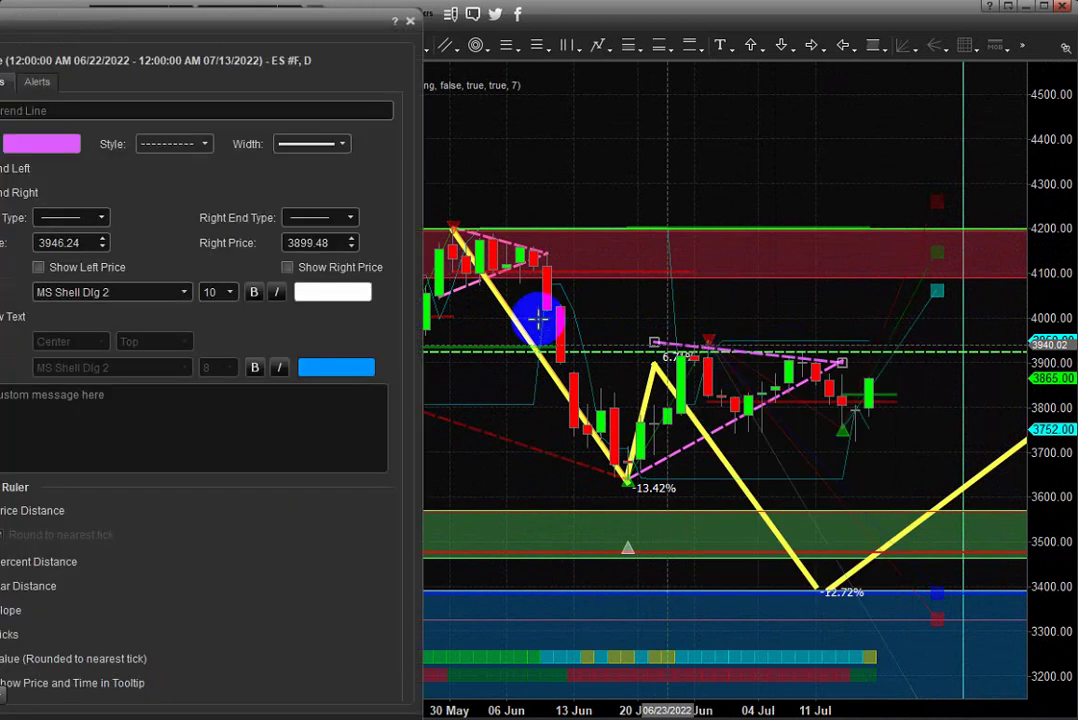
pyautogui.click(60, 248)
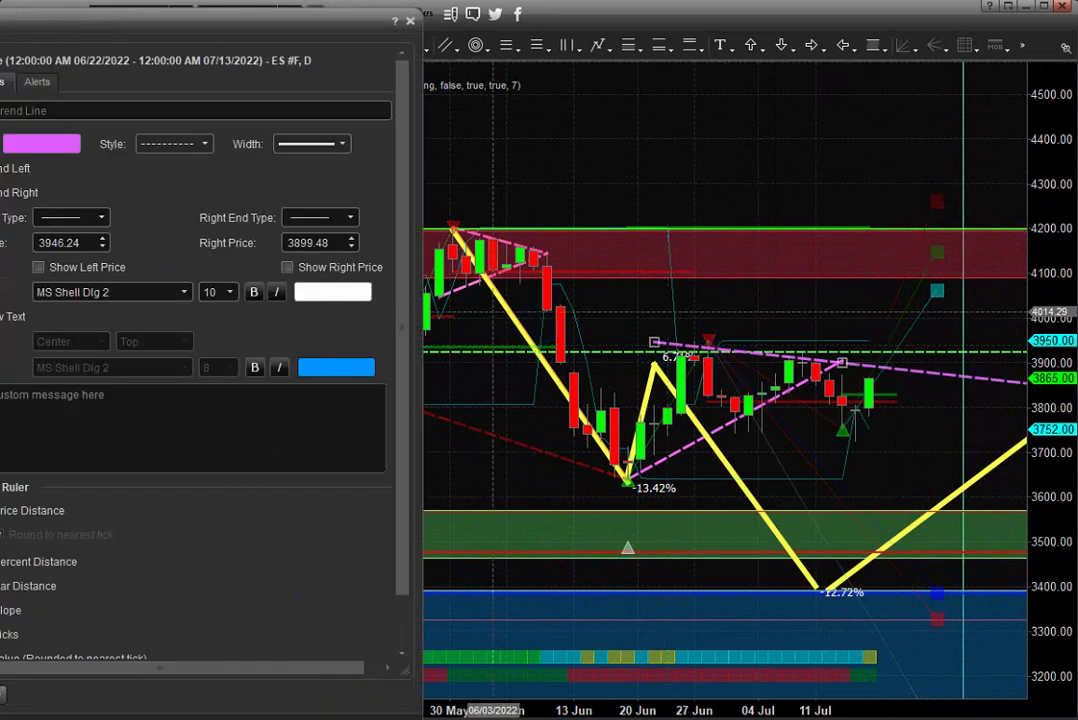
pyautogui.press('Return')
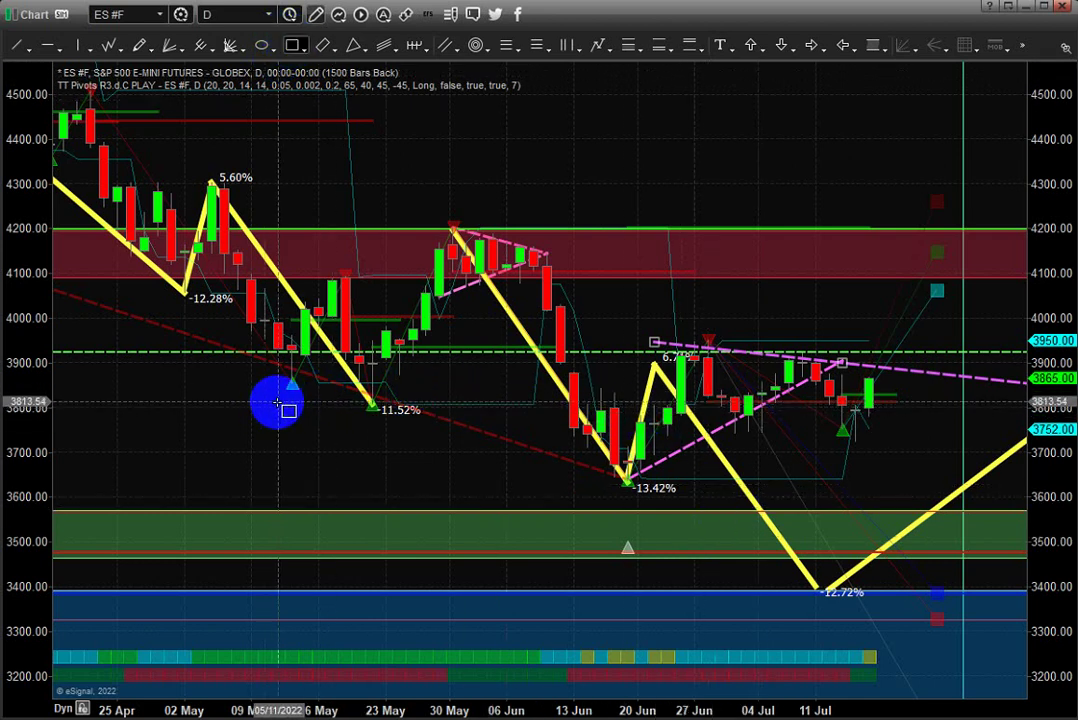
# Draw a blue rectangular price zone from 05/11/2022 to late July and shift it to about 3,805–3,830
pyautogui.moveTo(277, 403); pyautogui.dragTo(969, 391)
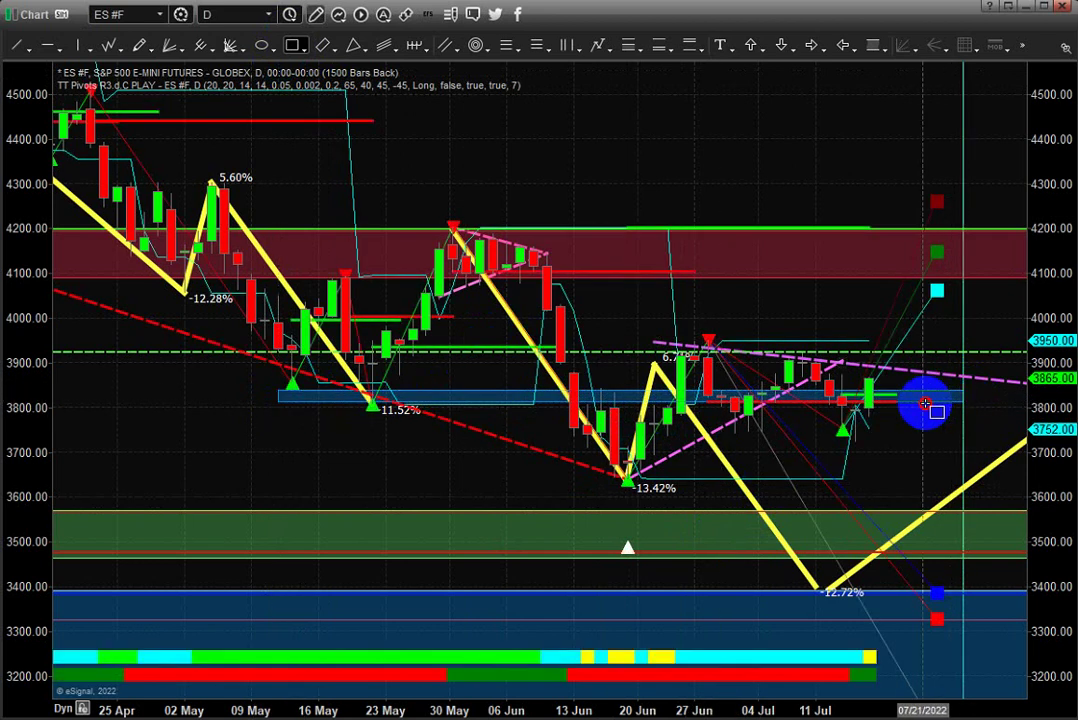
pyautogui.click(925, 403)
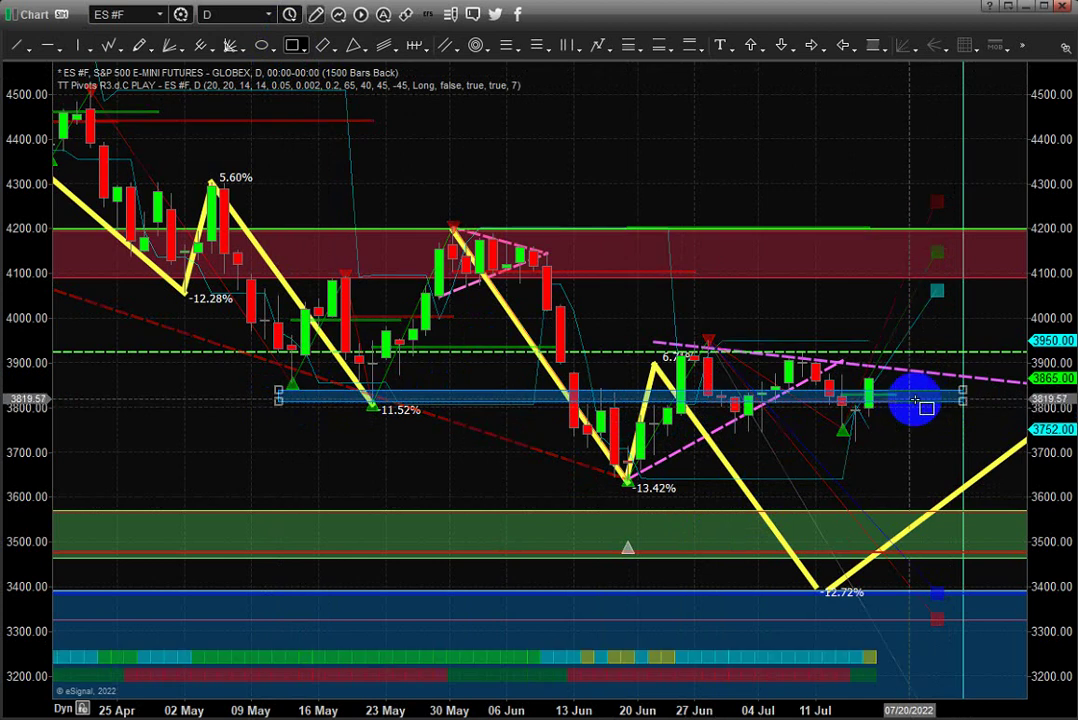
pyautogui.rightClick(910, 406)
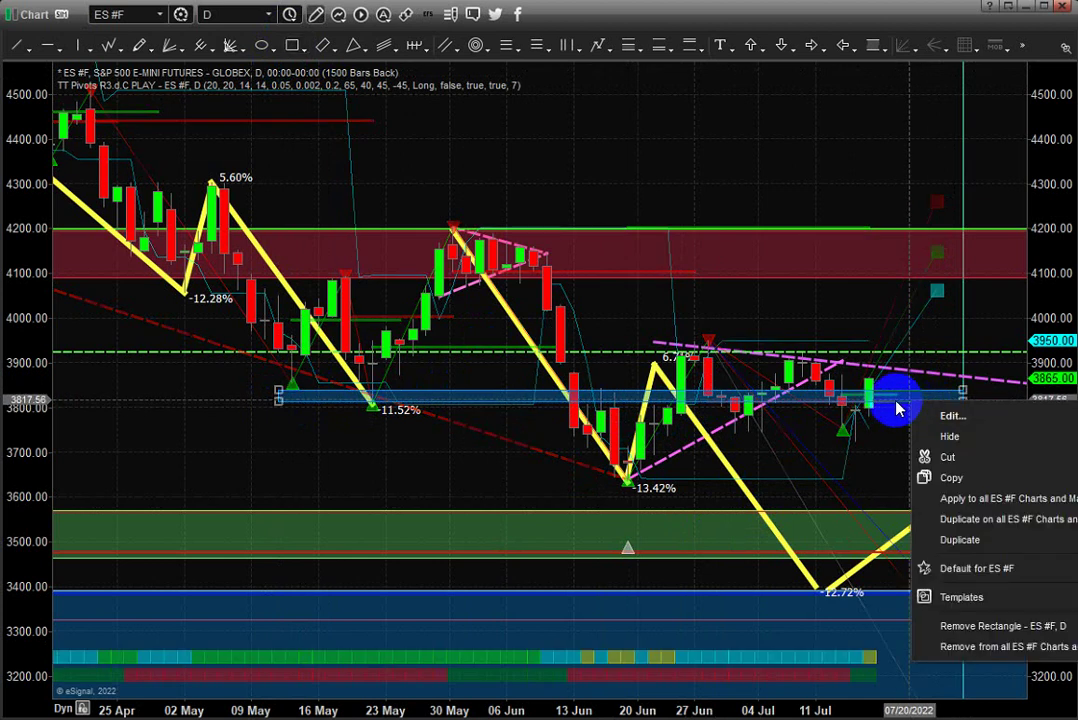
pyautogui.click(908, 383)
pyautogui.click(909, 401)
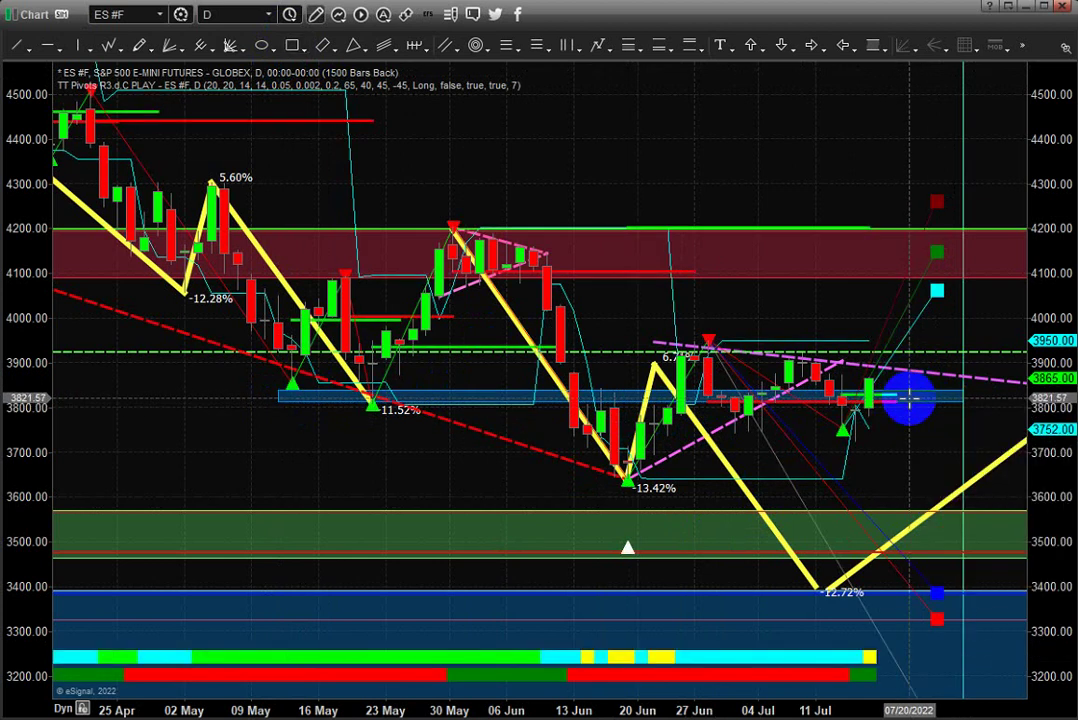
pyautogui.click(924, 404)
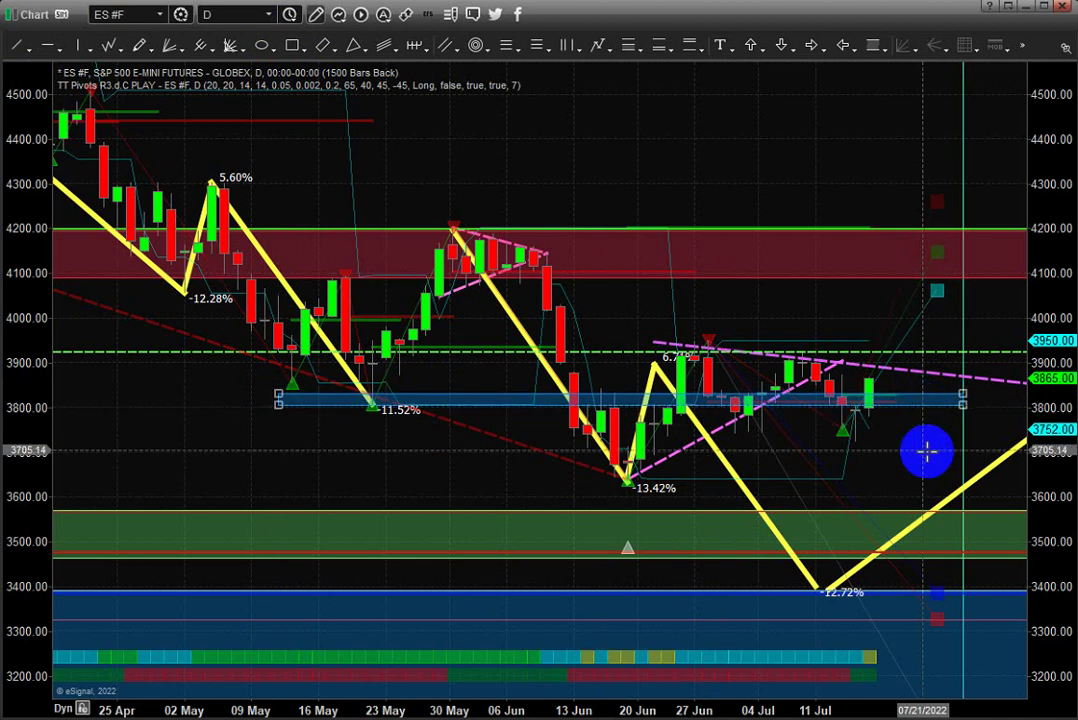
pyautogui.click(938, 449)
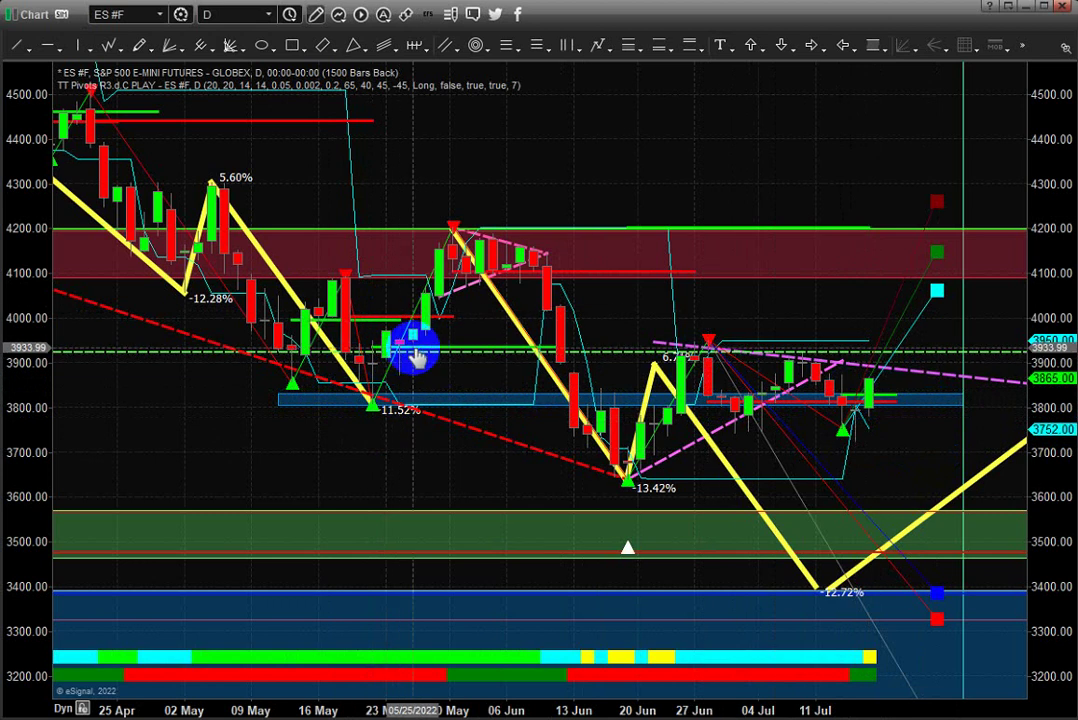
# Move the green dashed horizontal line up slightly to about 3,930
pyautogui.click(710, 354)
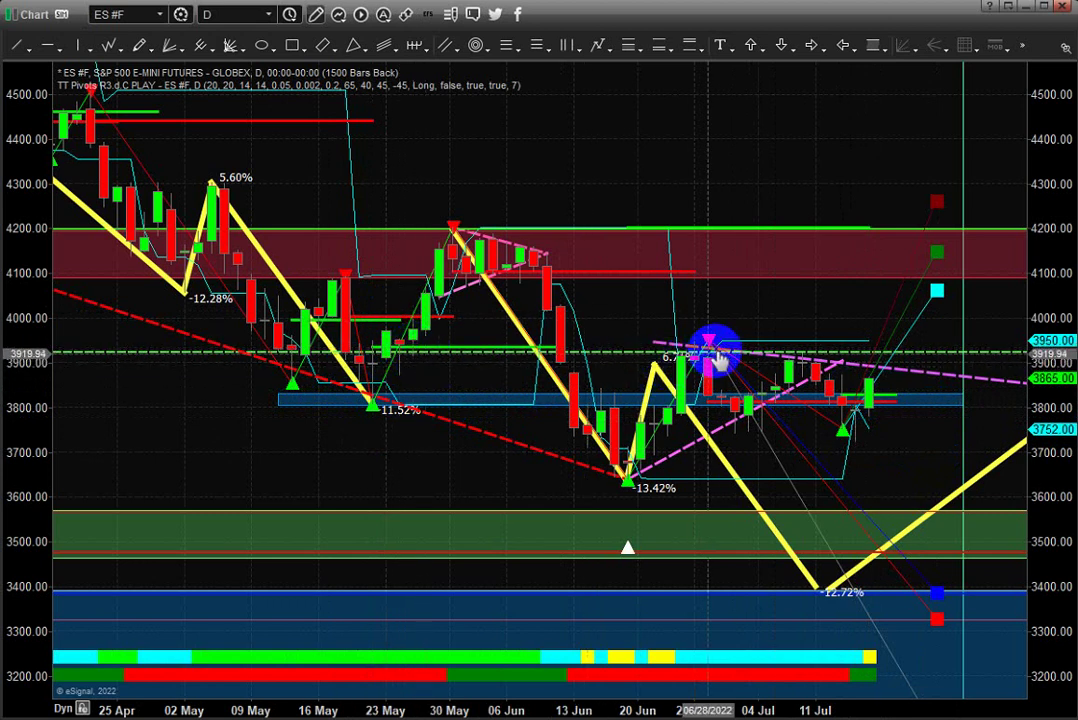
pyautogui.click(468, 362)
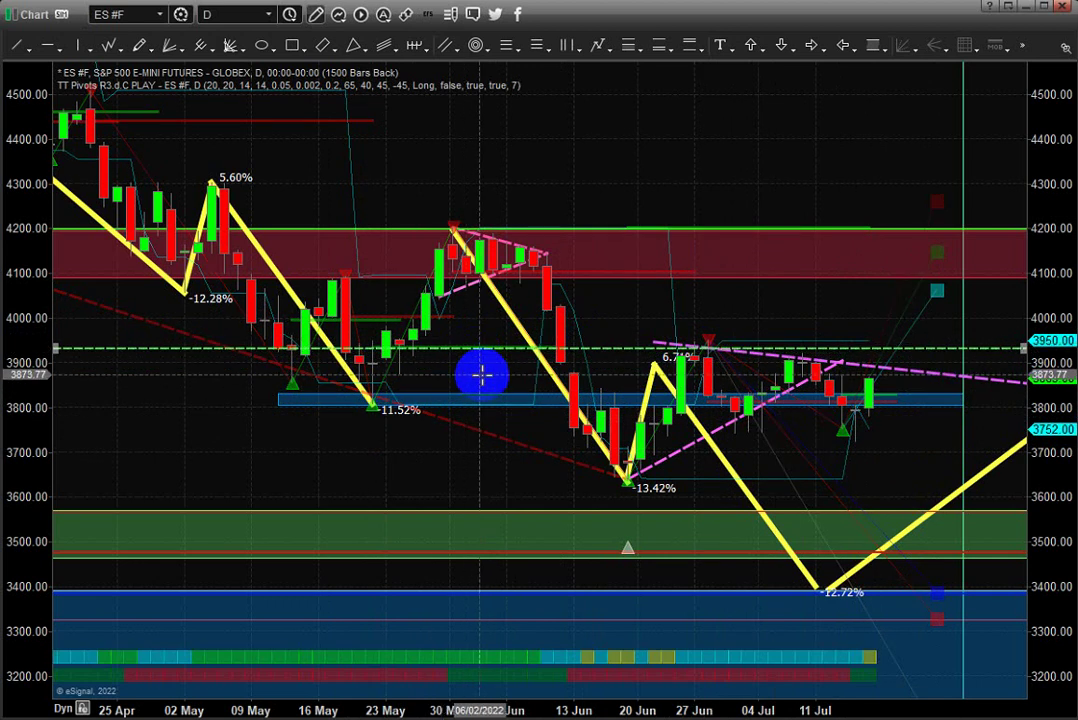
pyautogui.click(480, 365)
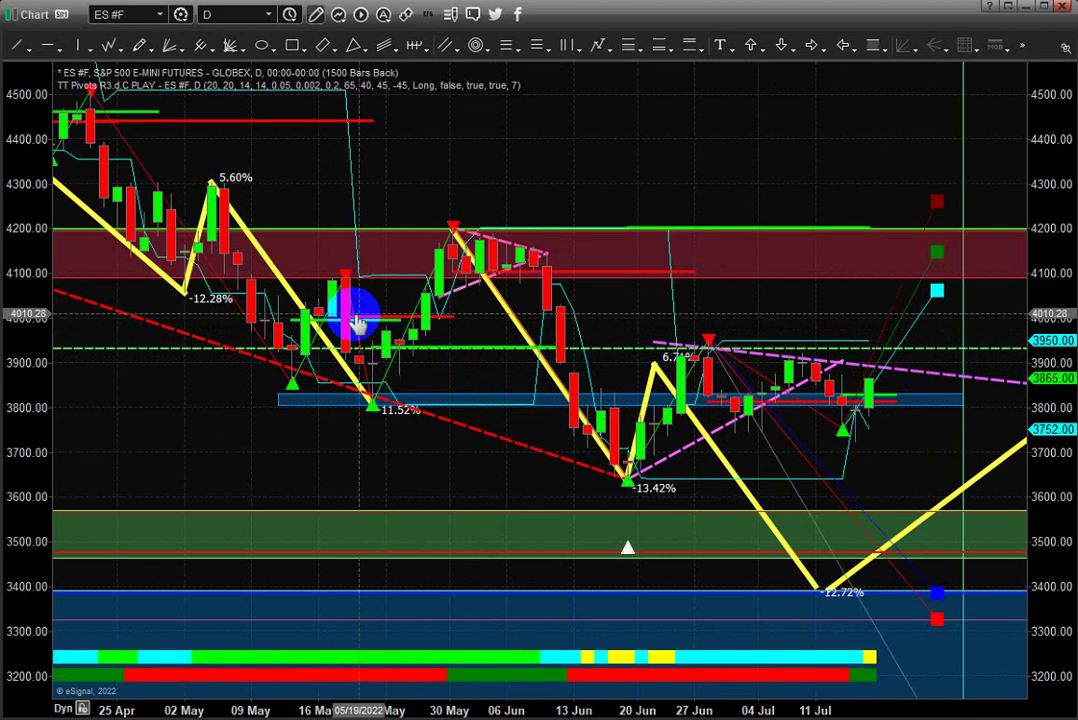
# Draw a second blue rectangular price zone at about 3,985–4,012 from 05/12/2022 to the end of July
pyautogui.click(293, 46)
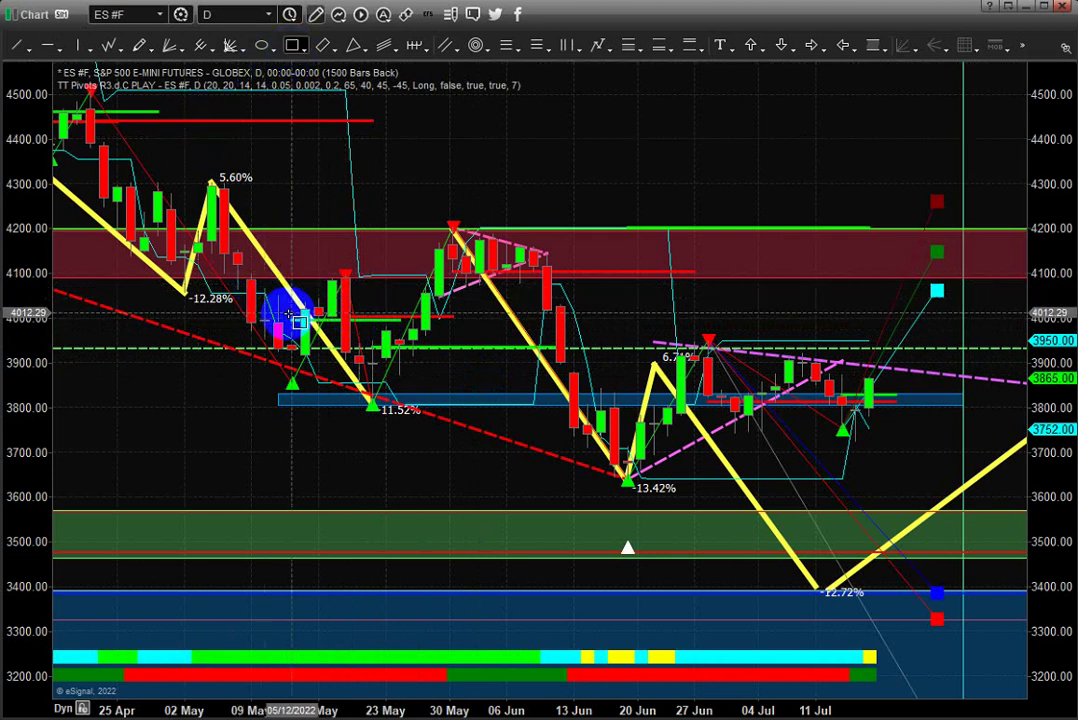
pyautogui.moveTo(288, 313)
pyautogui.mouseDown()
pyautogui.moveTo(597, 356)
pyautogui.moveTo(931, 313)
pyautogui.moveTo(1003, 325)
pyautogui.mouseUp()
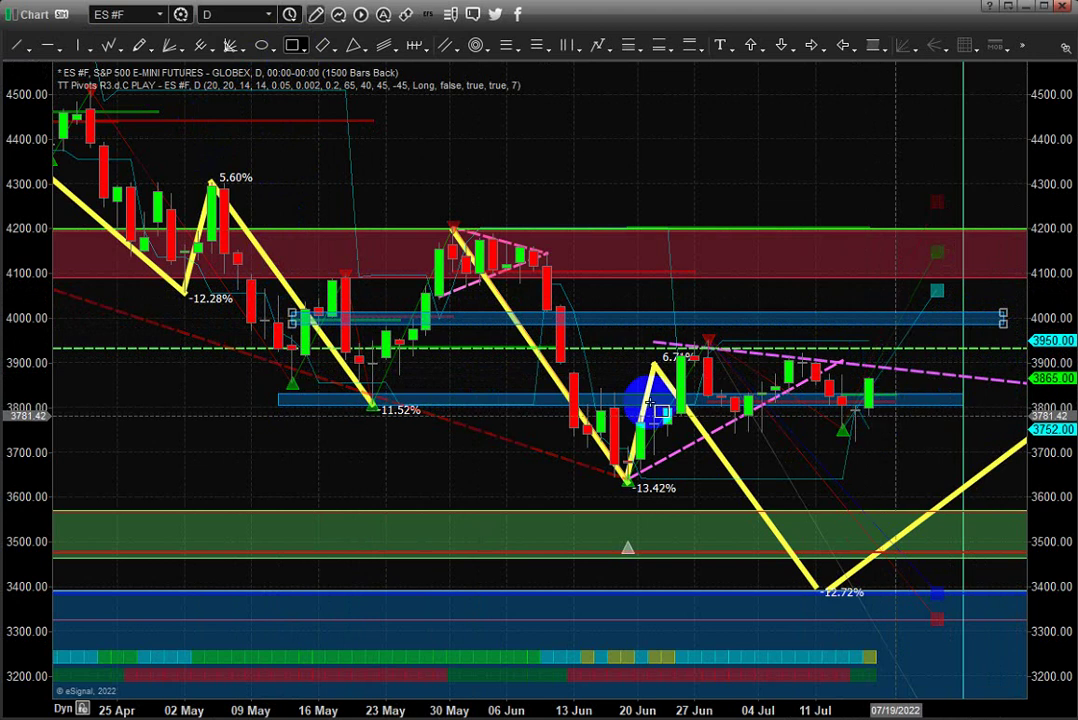
pyautogui.click(161, 424)
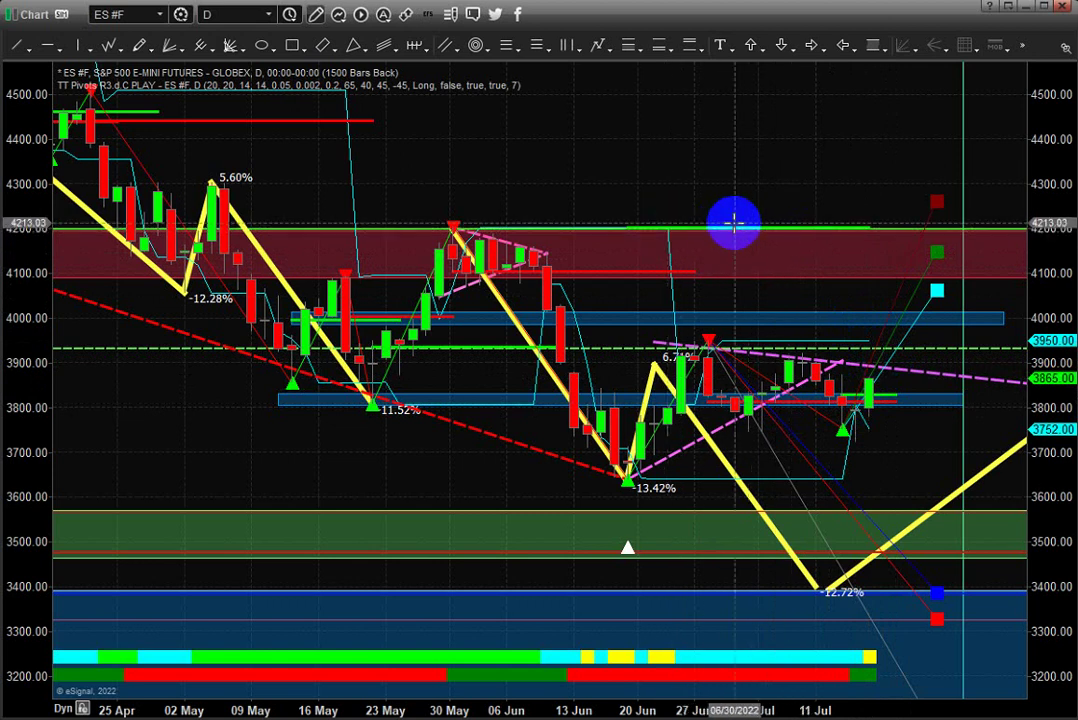
# Add a horizontal line at about 4,200 along the upper edge of the red zone
pyautogui.click(46, 45)
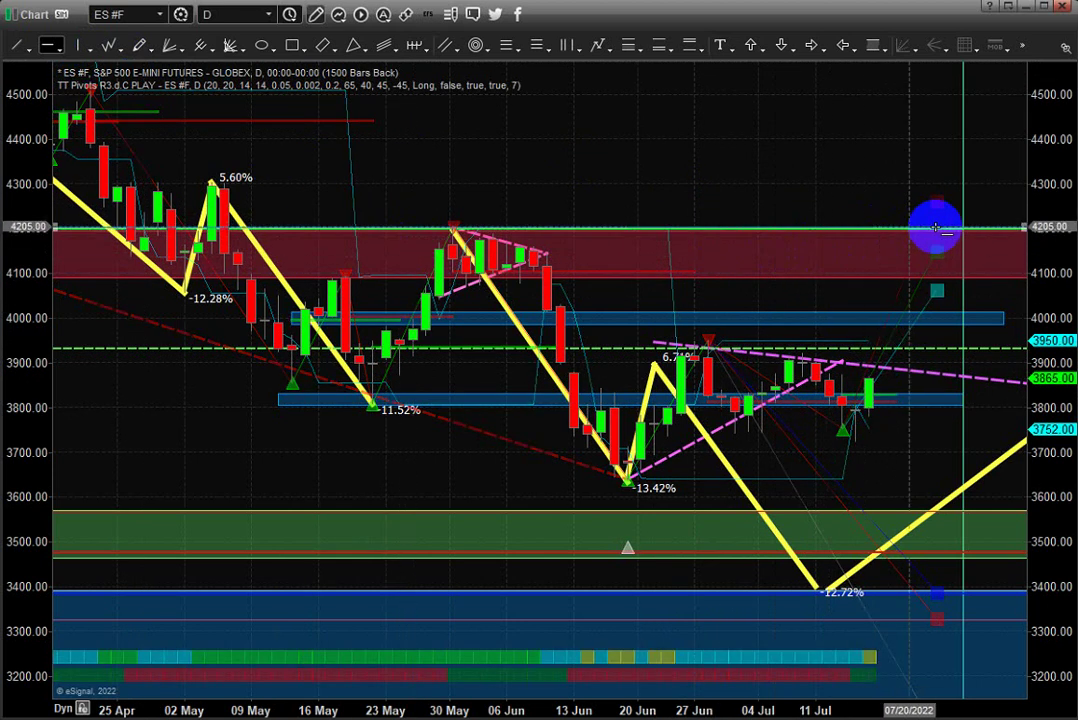
pyautogui.click(988, 228)
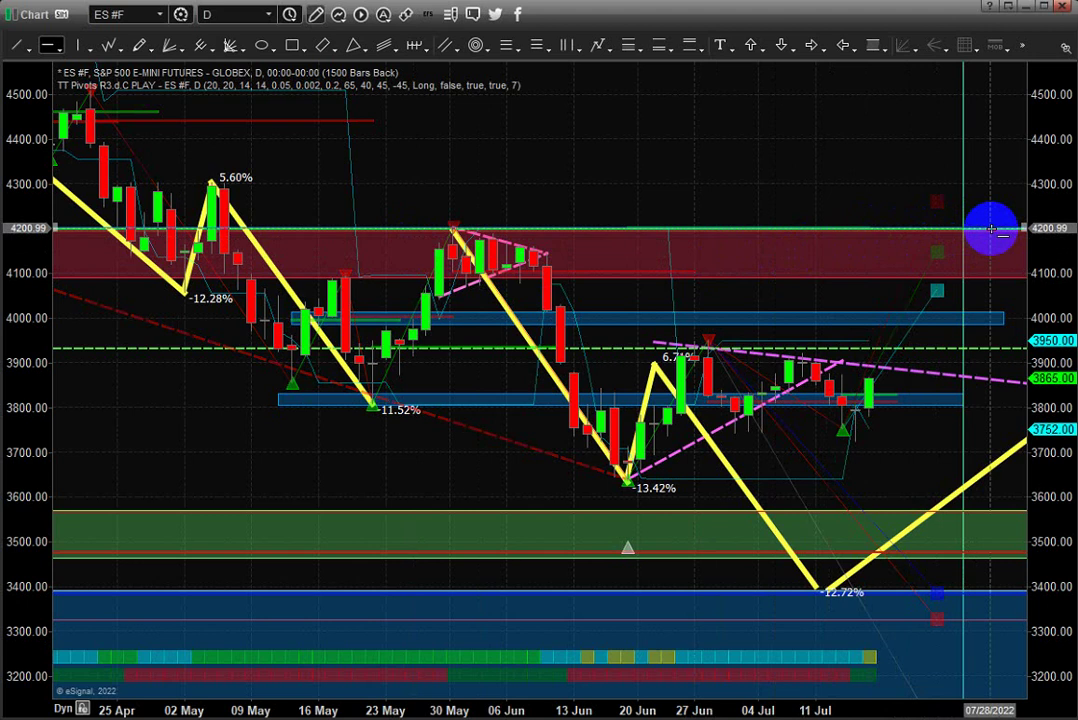
pyautogui.click(782, 164)
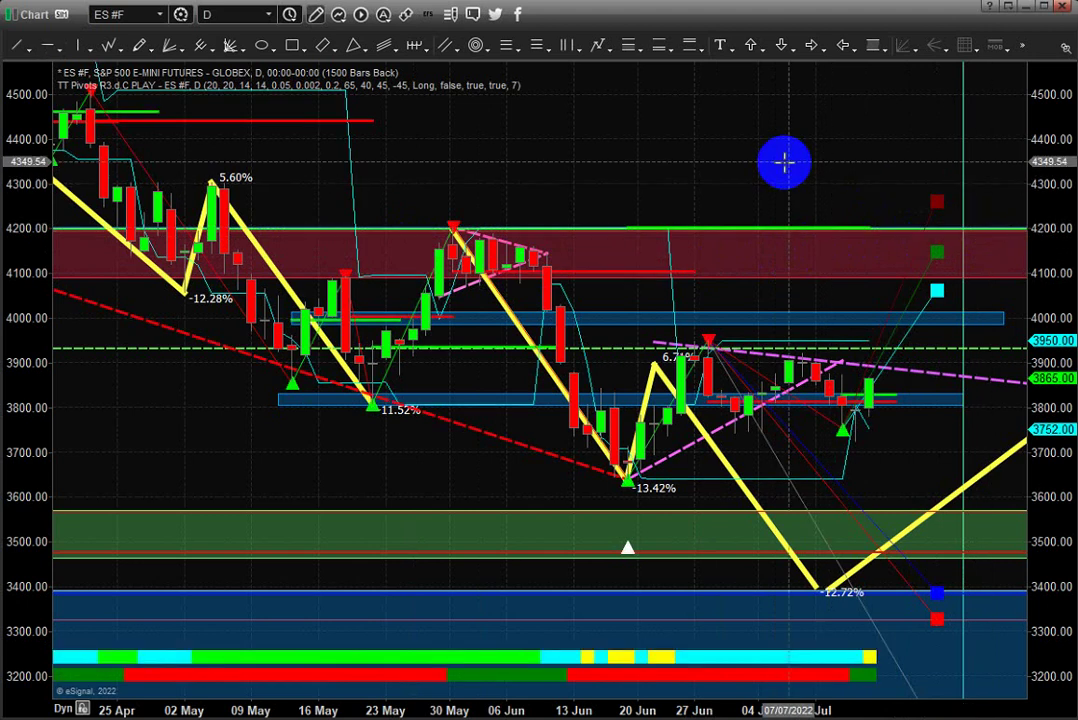
# Restyle the horizontal line at the red zone's upper edge as a thicker bright green line
pyautogui.rightClick(520, 237)
pyautogui.click(558, 243)
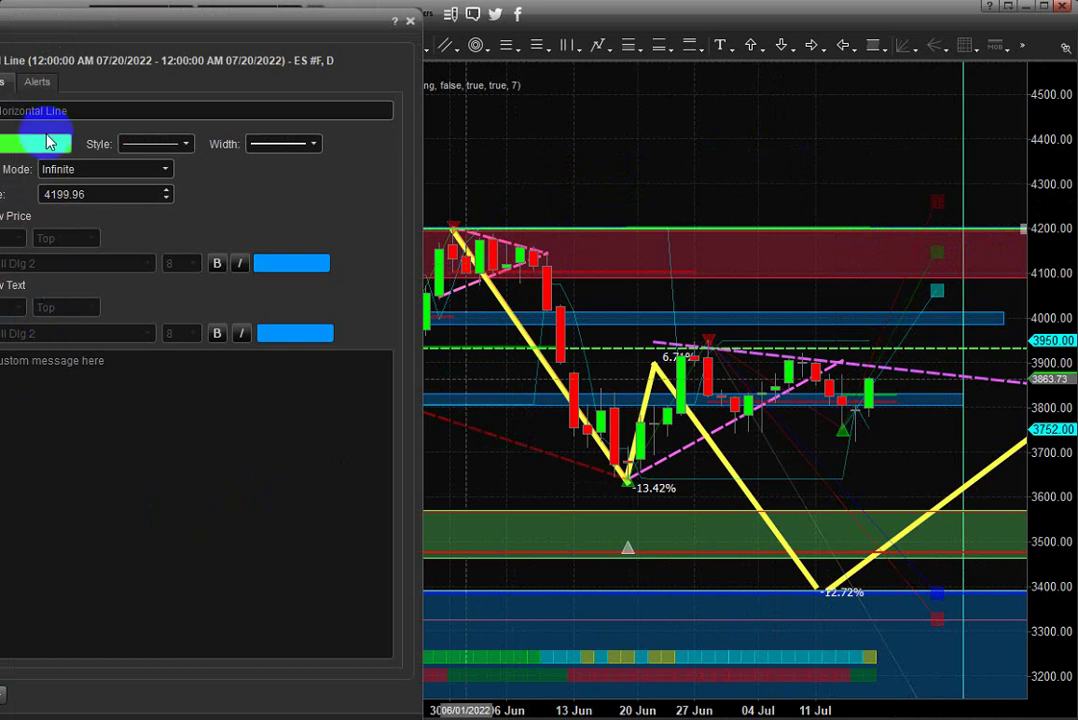
pyautogui.click(50, 143)
pyautogui.click(168, 499)
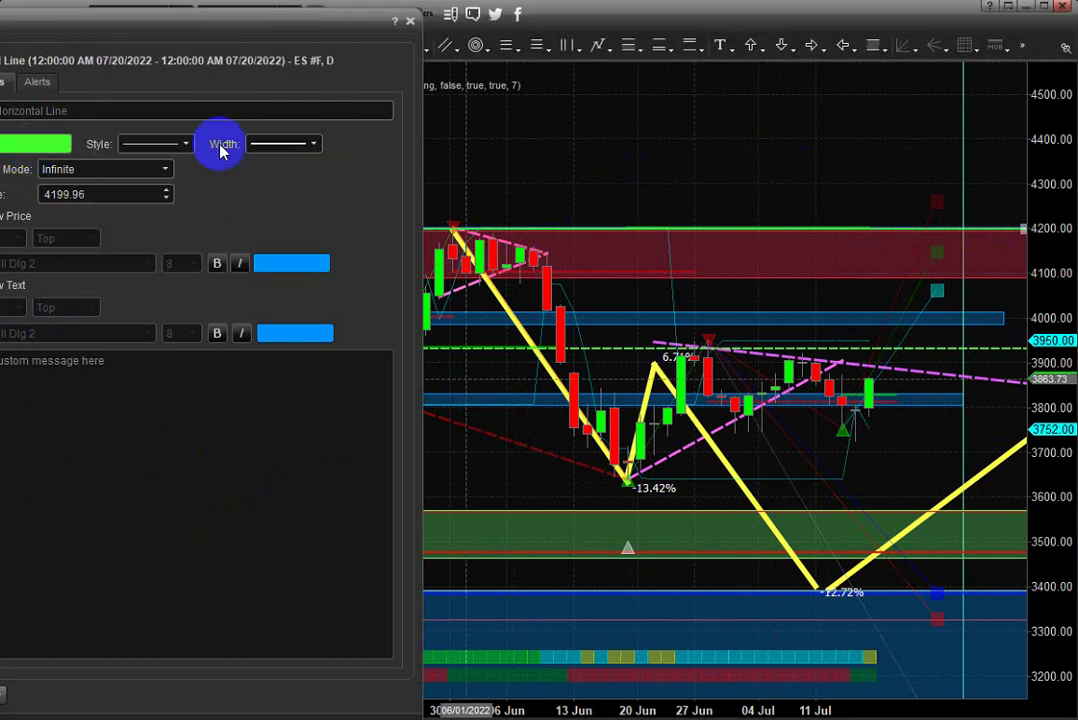
pyautogui.click(268, 145)
pyautogui.click(287, 233)
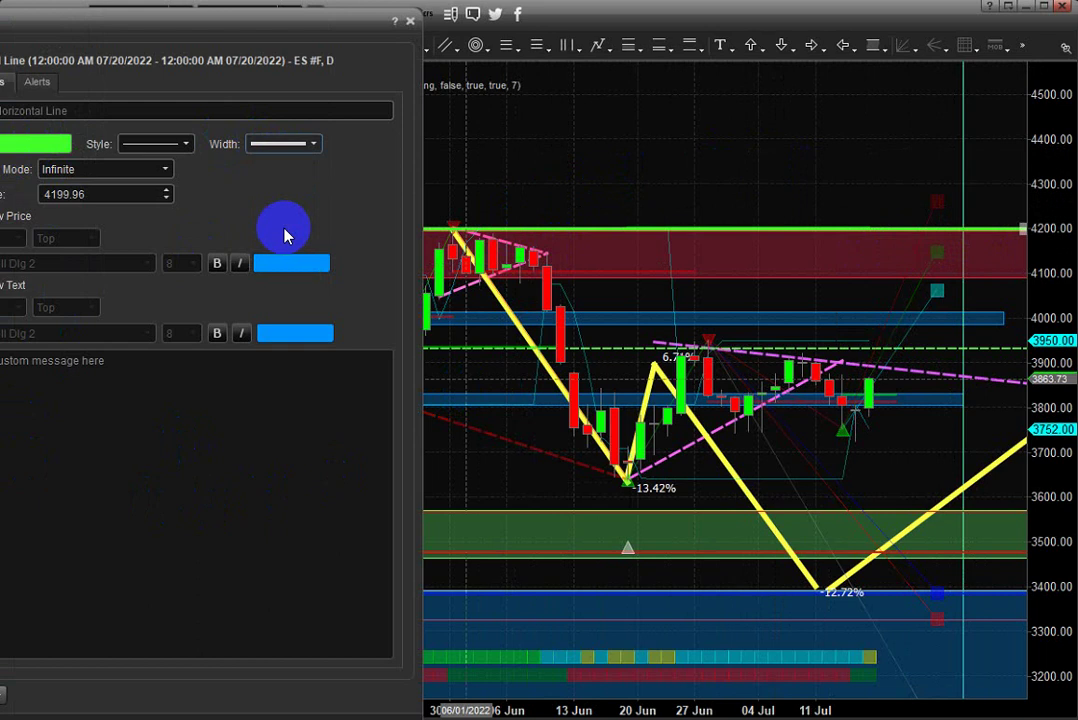
pyautogui.click(698, 125)
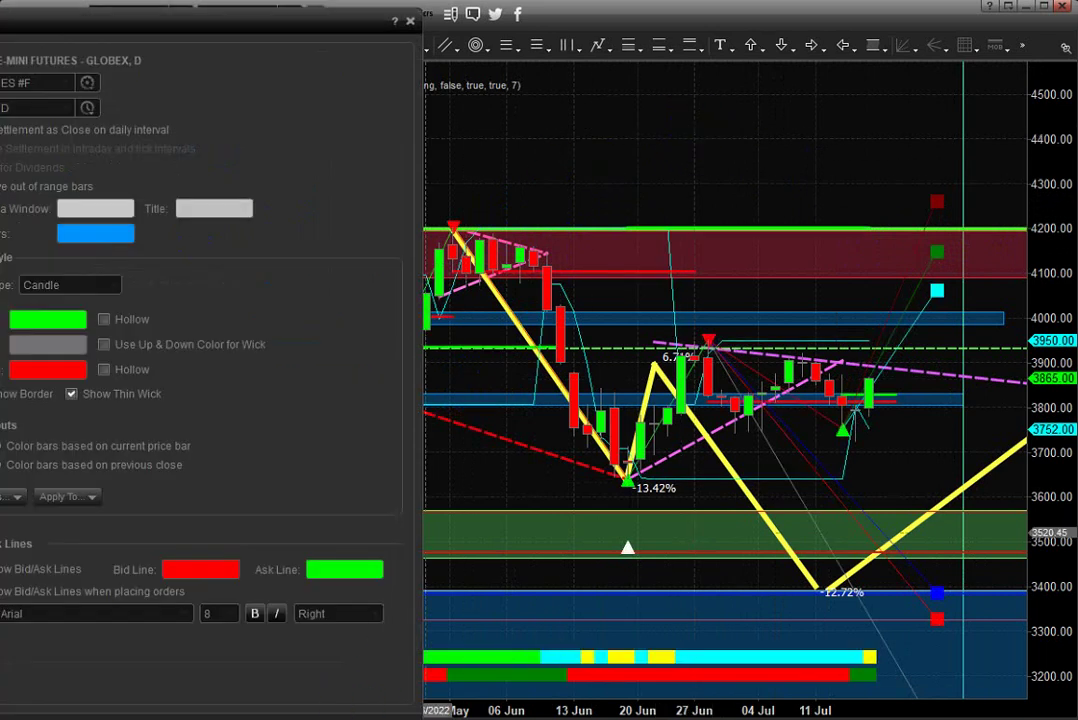
pyautogui.click(538, 245)
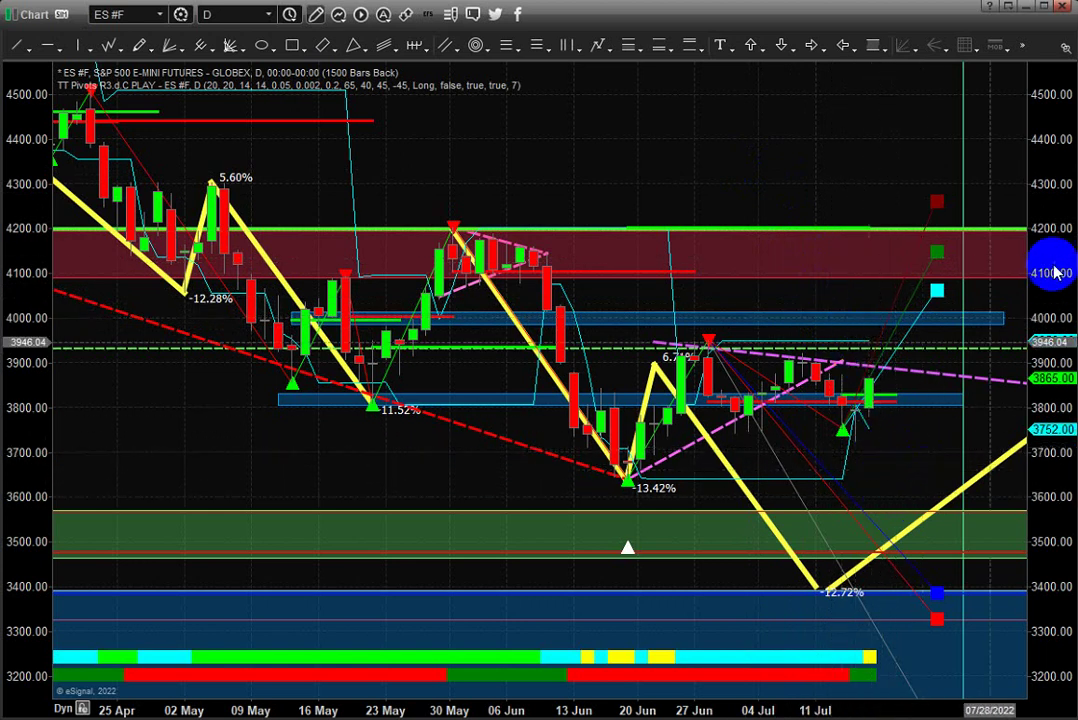
# Sketch a freehand projection path from the latest bar down to about 3,335, up to about 3,410, and down to about 3,080
pyautogui.moveTo(1052, 278); pyautogui.dragTo(1052, 330)
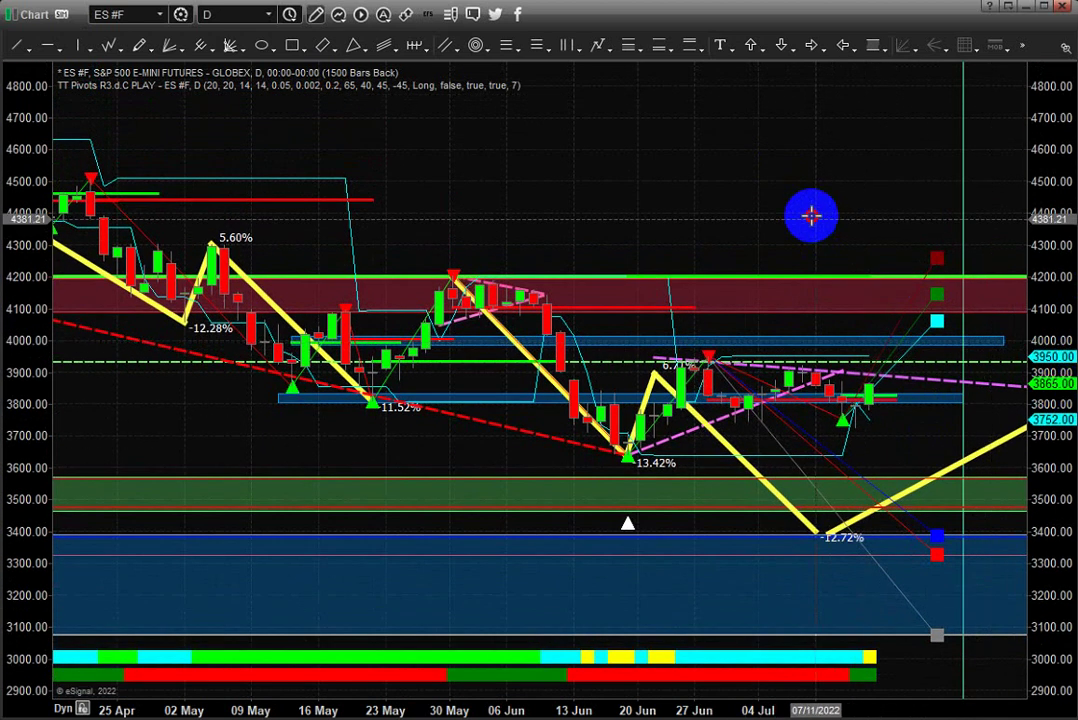
pyautogui.moveTo(808, 217); pyautogui.dragTo(741, 142)
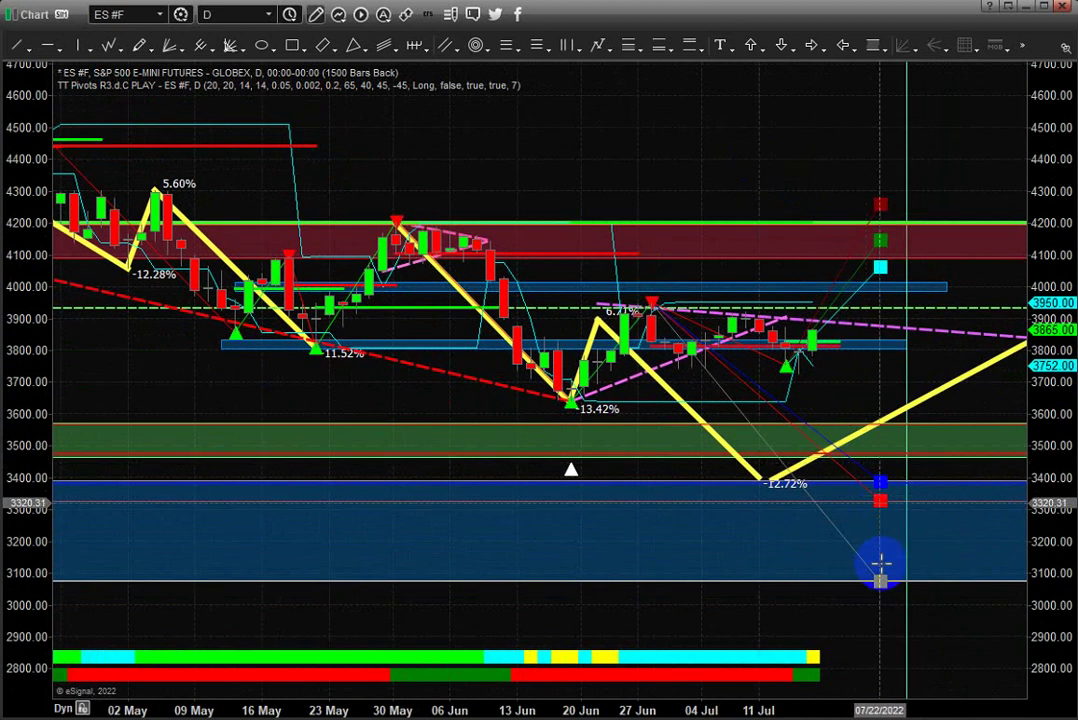
pyautogui.click(139, 45)
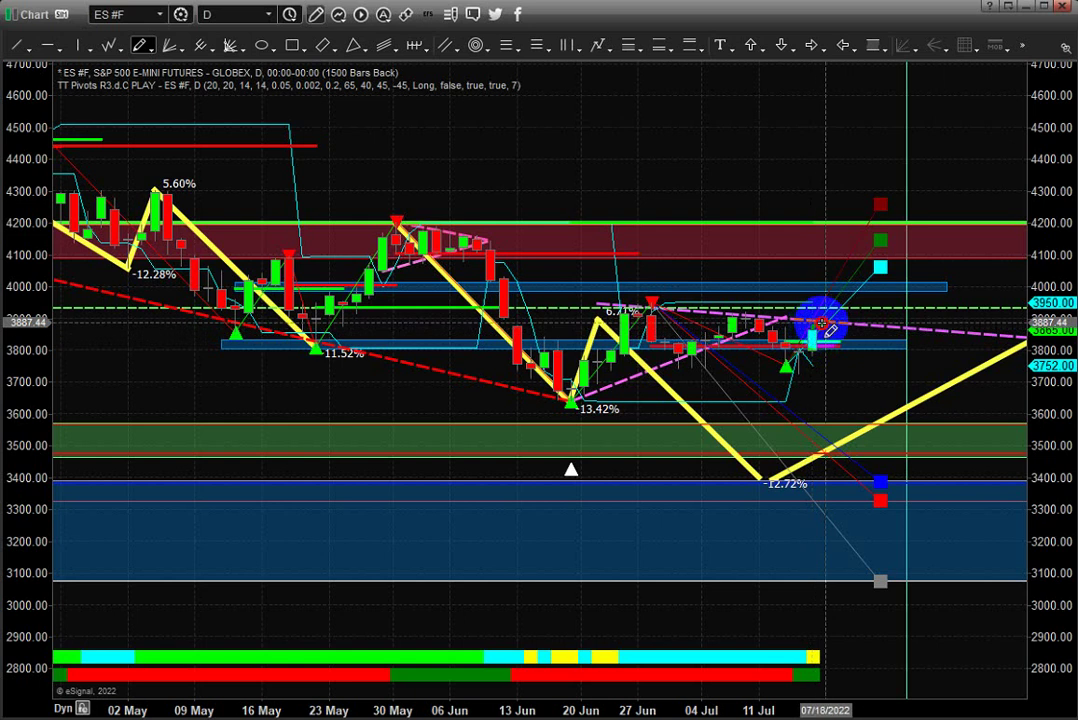
pyautogui.moveTo(826, 321)
pyautogui.mouseDown()
pyautogui.moveTo(878, 500)
pyautogui.moveTo(900, 500)
pyautogui.moveTo(934, 579)
pyautogui.mouseUp()
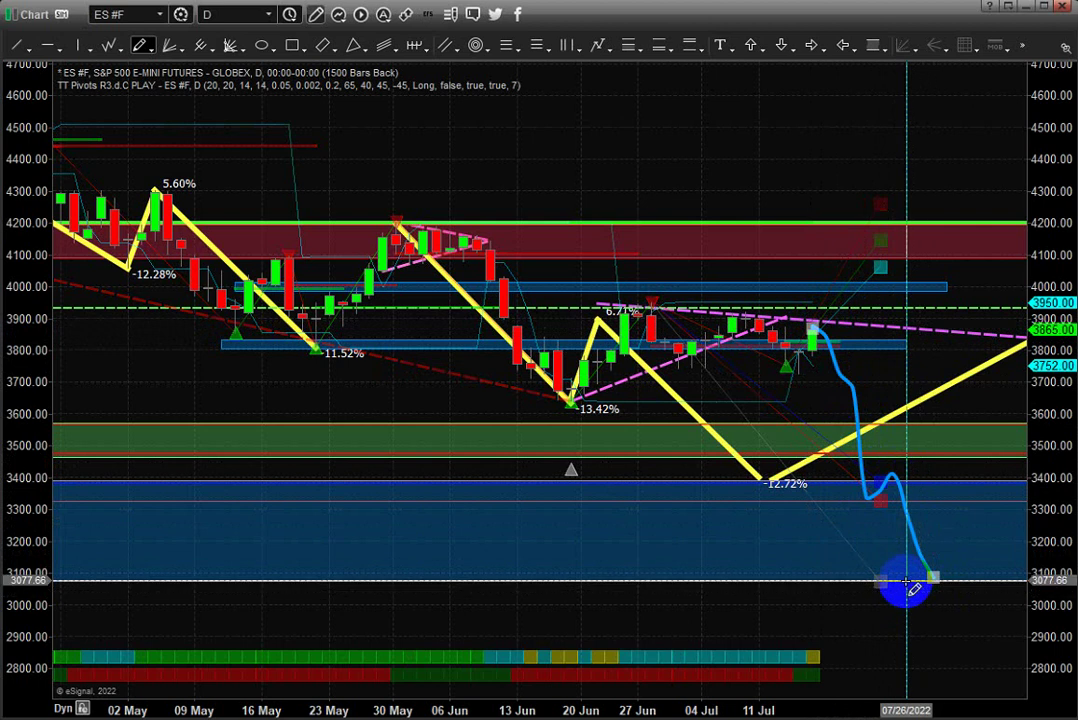
pyautogui.click(952, 150)
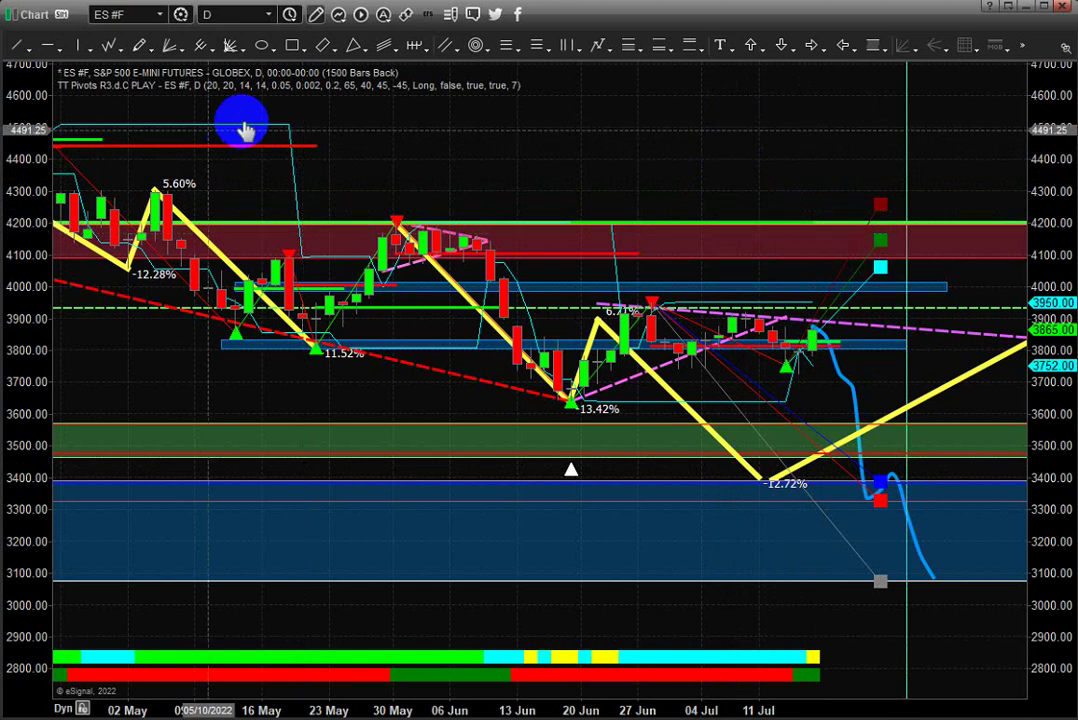
# Switch the daily chart to NQ #F and examine the projected decline and the lower pivot targets near 10,500
pyautogui.click(158, 14)
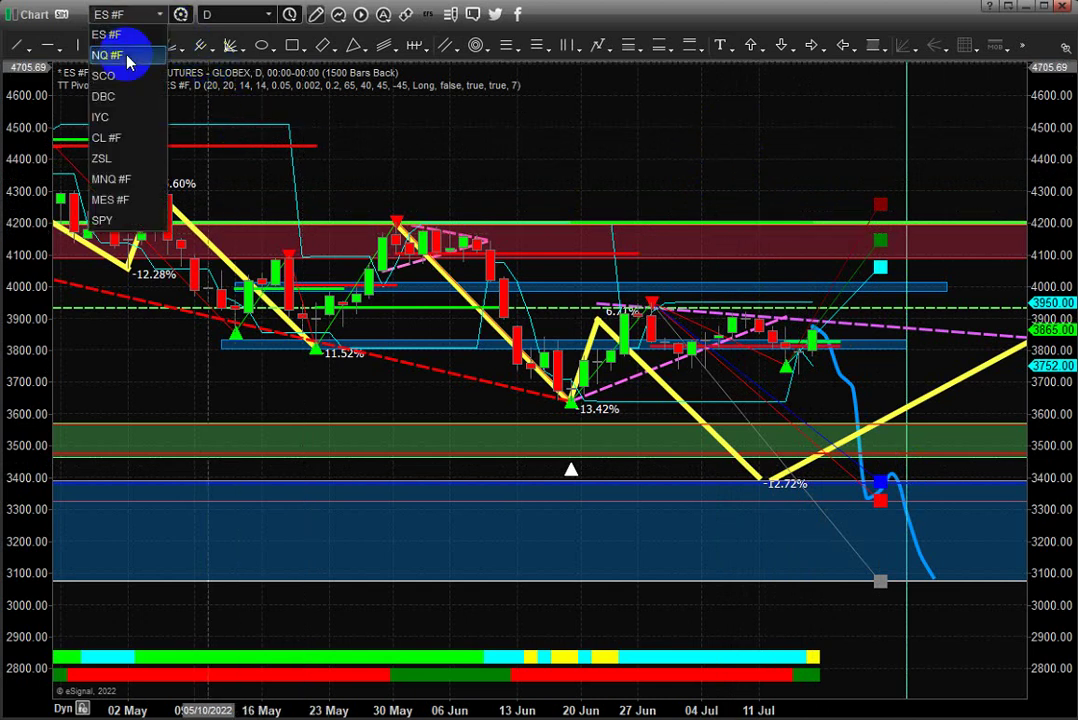
pyautogui.click(135, 54)
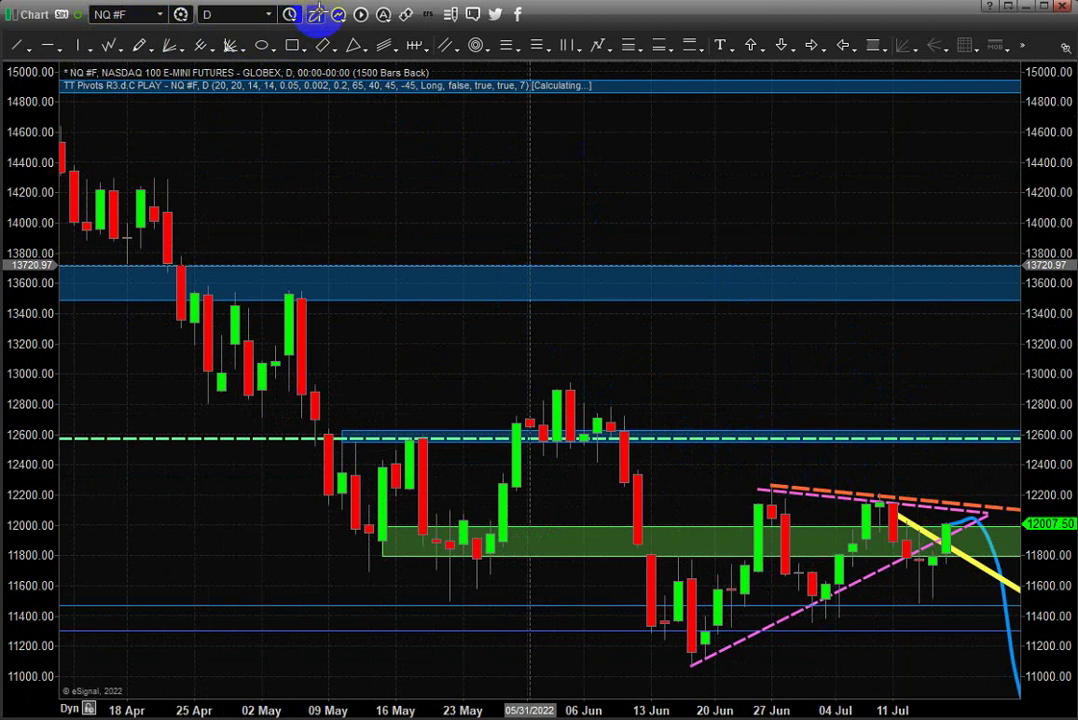
pyautogui.click(312, 15)
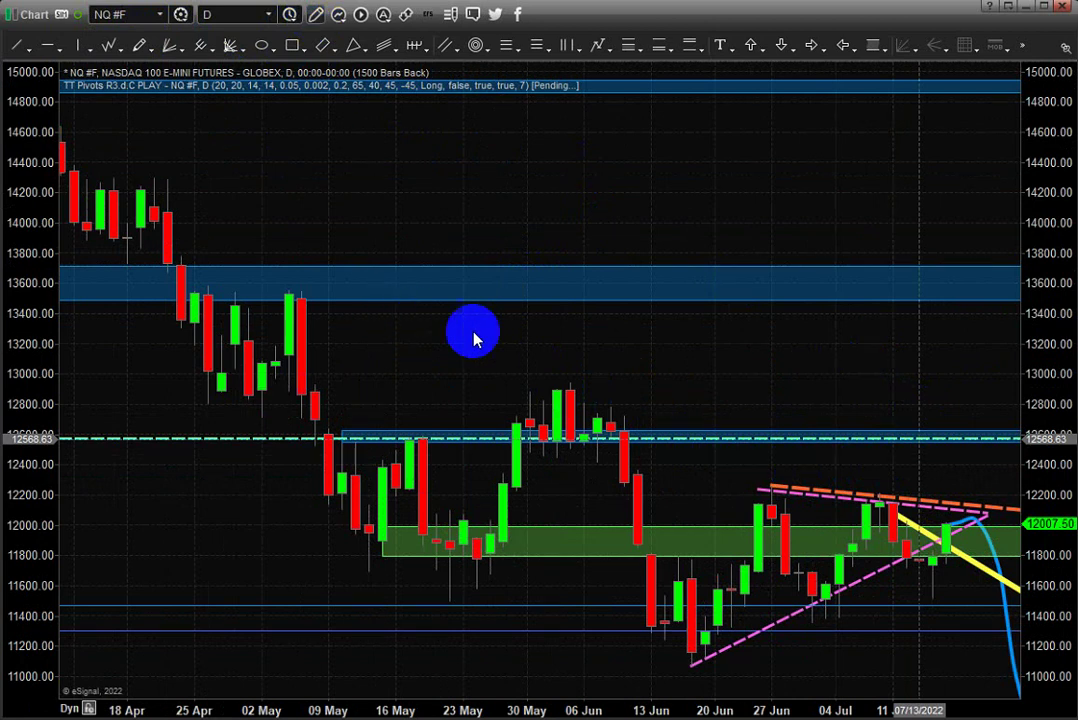
pyautogui.moveTo(693, 436)
pyautogui.mouseDown()
pyautogui.moveTo(737, 433)
pyautogui.moveTo(635, 433)
pyautogui.moveTo(965, 436)
pyautogui.moveTo(830, 436)
pyautogui.moveTo(773, 450)
pyautogui.mouseUp()
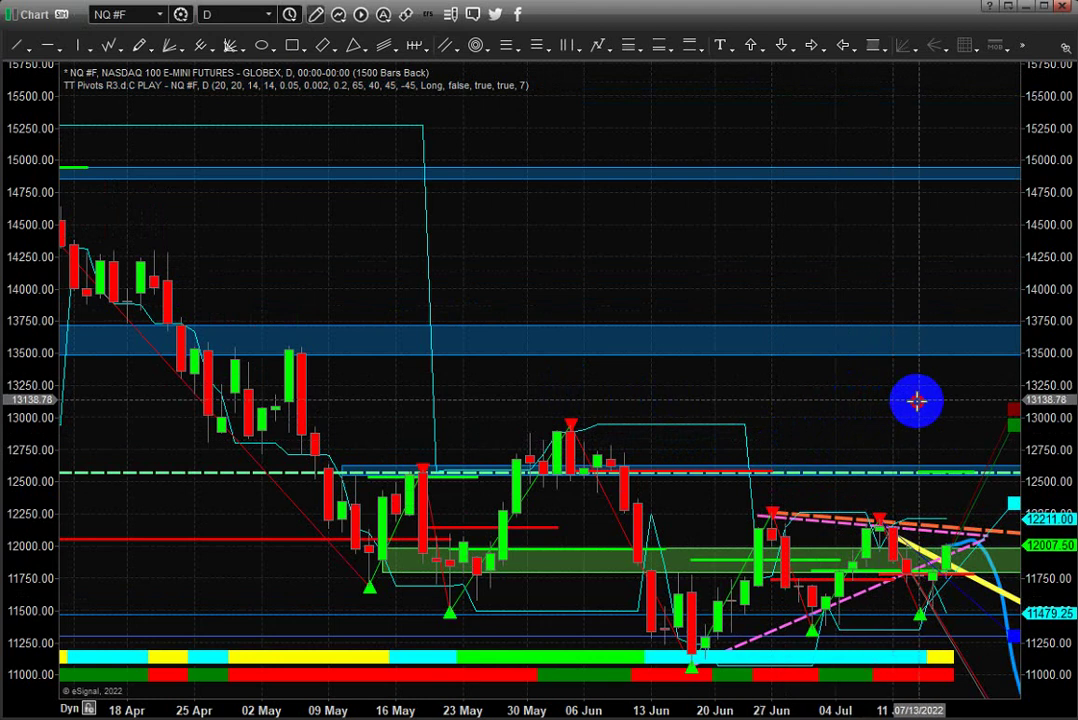
pyautogui.moveTo(909, 409); pyautogui.dragTo(787, 486)
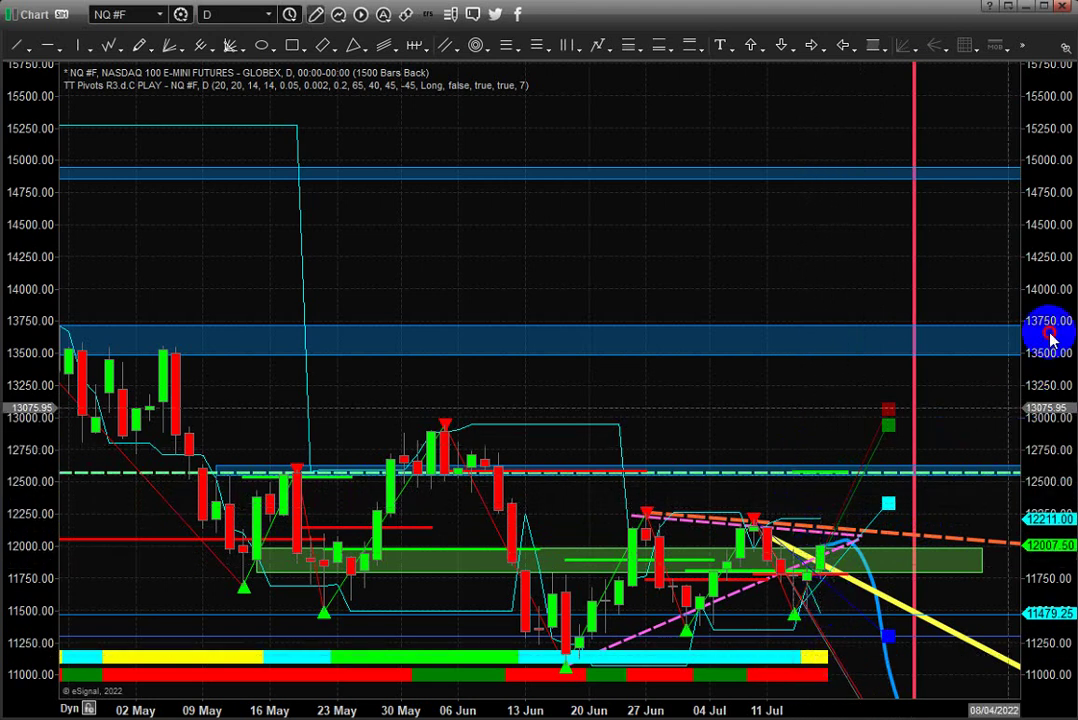
pyautogui.moveTo(1051, 320); pyautogui.dragTo(1071, 345)
pyautogui.moveTo(753, 231); pyautogui.dragTo(712, 156)
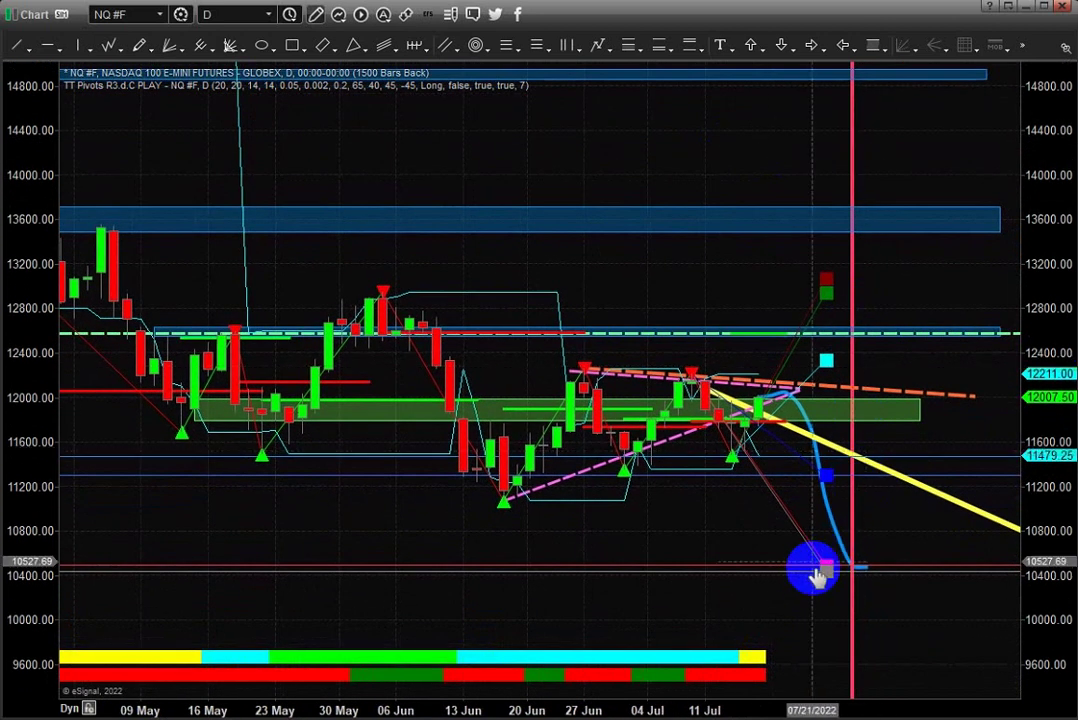